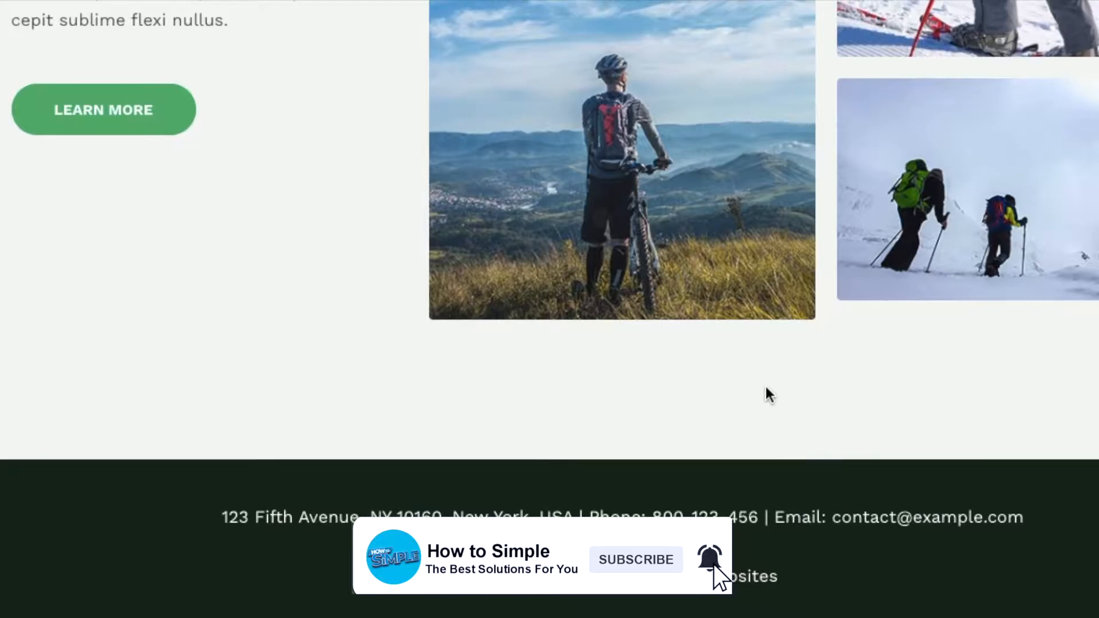
scroll(767, 392, up, 10)
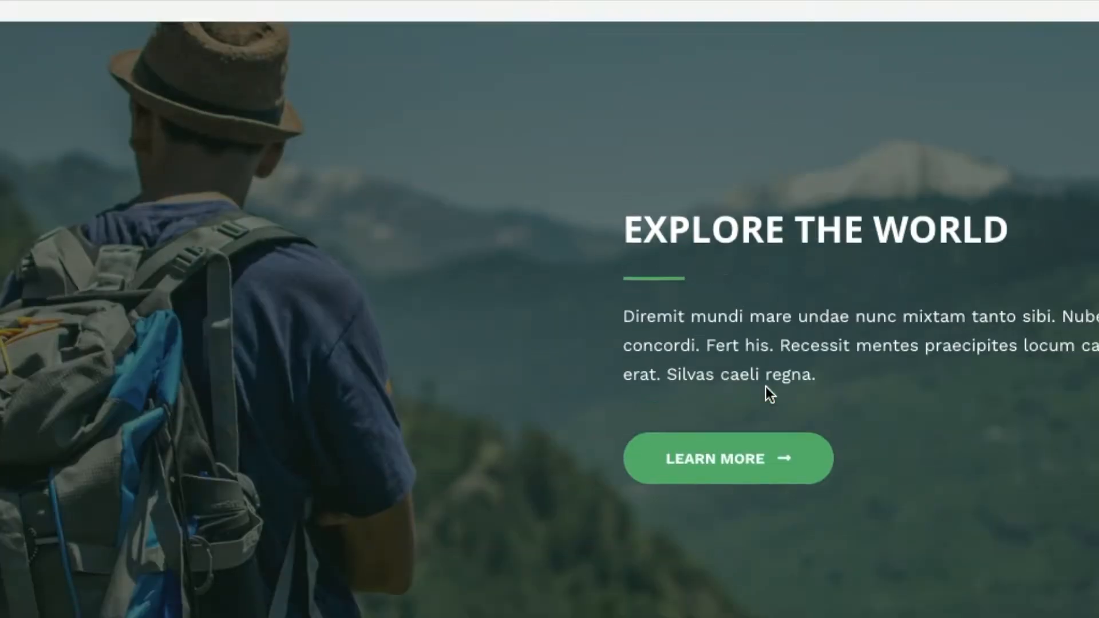
scroll(767, 393, up, 10)
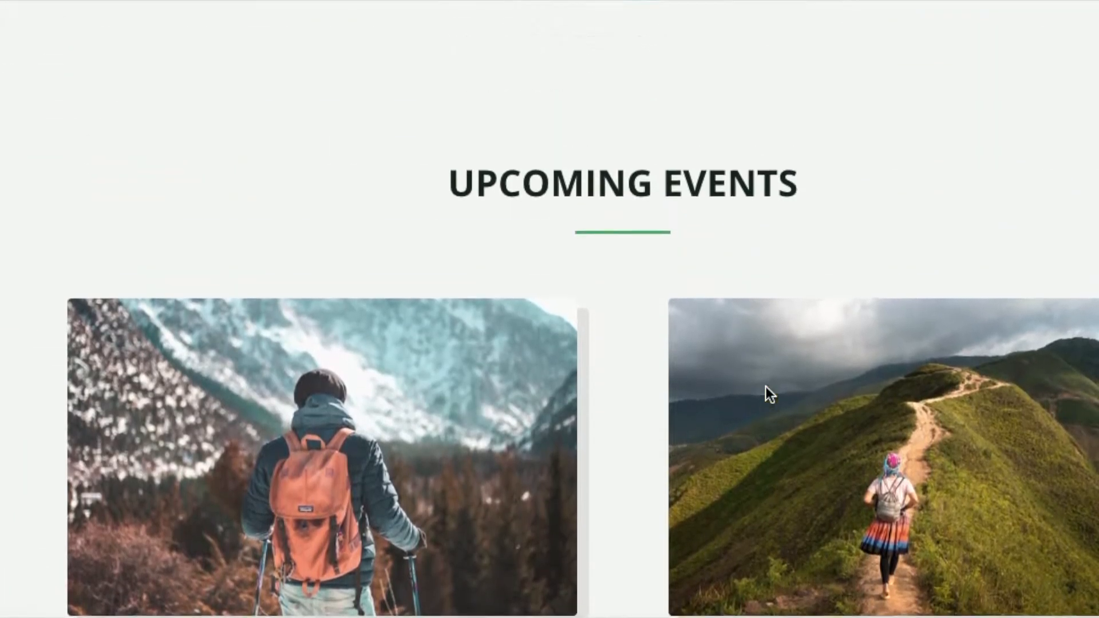
scroll(767, 394, up, 10)
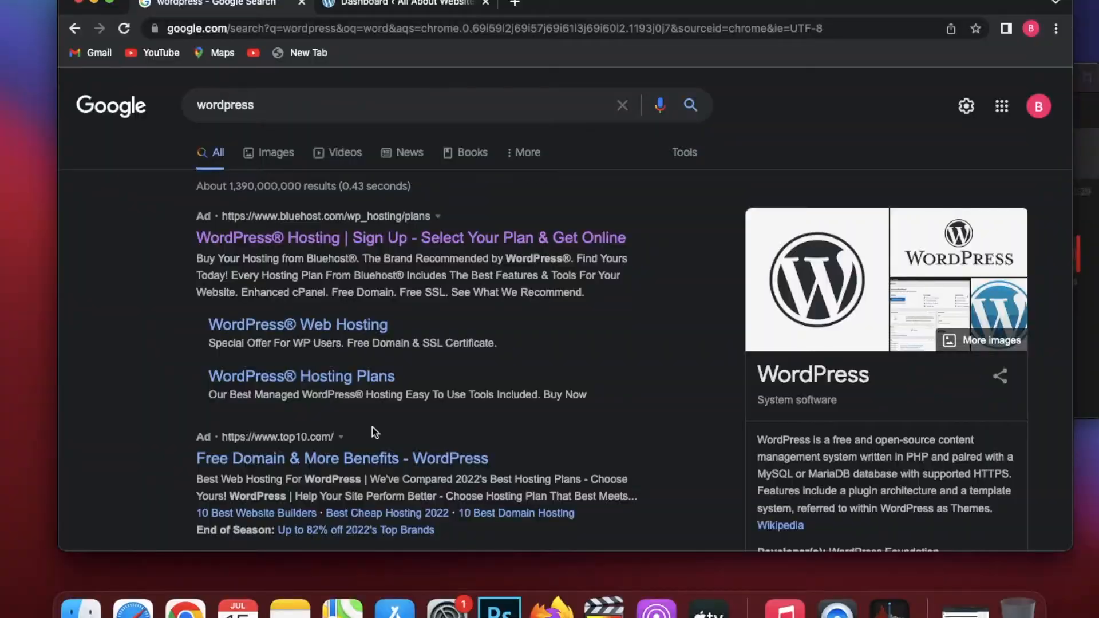
Move the browser window lower on the desktop and widen it to show more of the WordPress search results
scroll(355, 247, down, 1)
drag(589, 13, 586, 42)
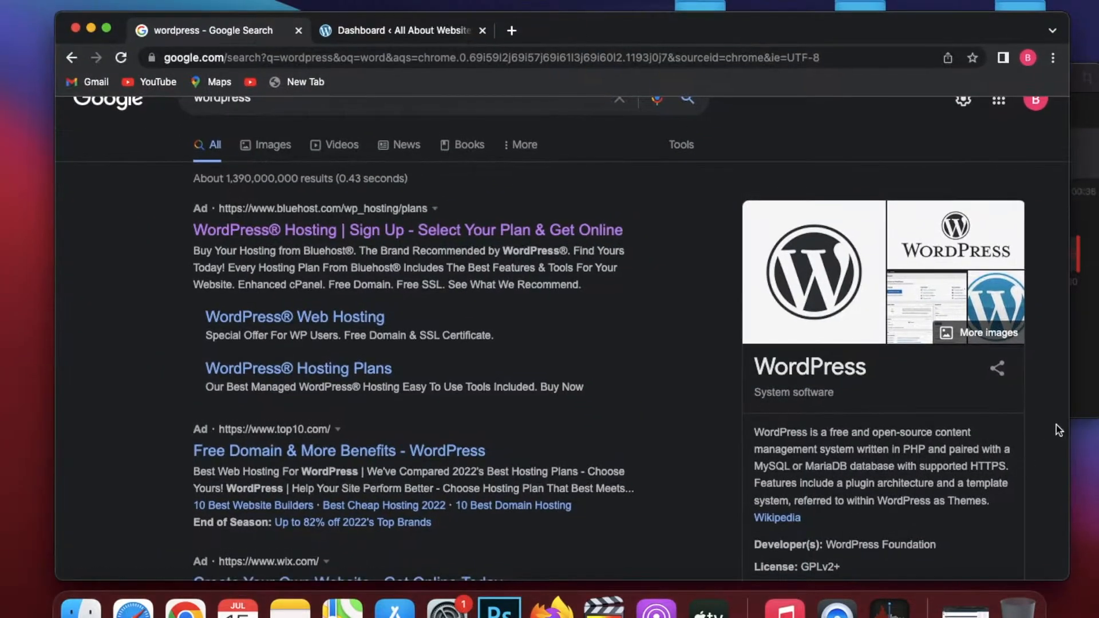
drag(1070, 431, 1097, 430)
scroll(620, 401, down, 2)
scroll(620, 401, up, 2)
View the Bluehost WordPress hosting offer from the search results, and close it to return to the WordPress dashboard
click(435, 223)
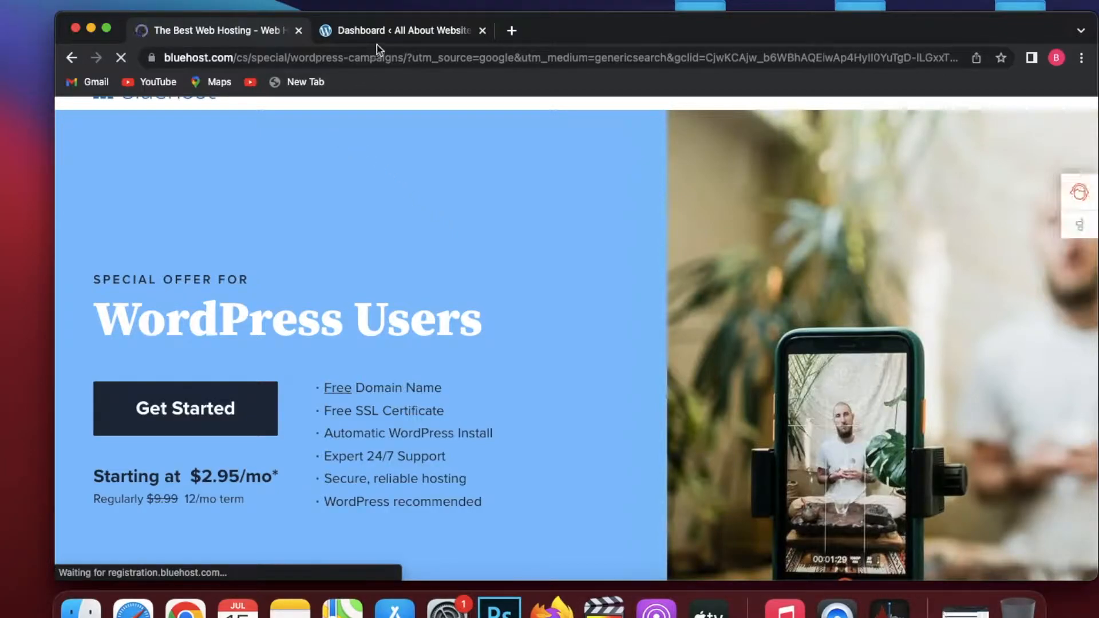
click(383, 31)
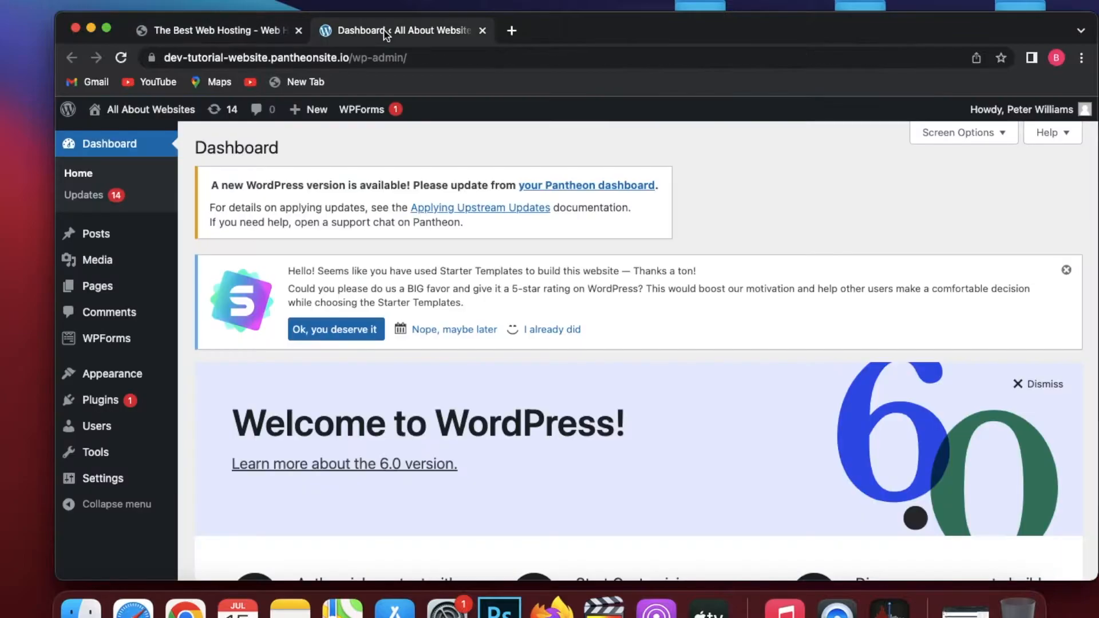
click(299, 31)
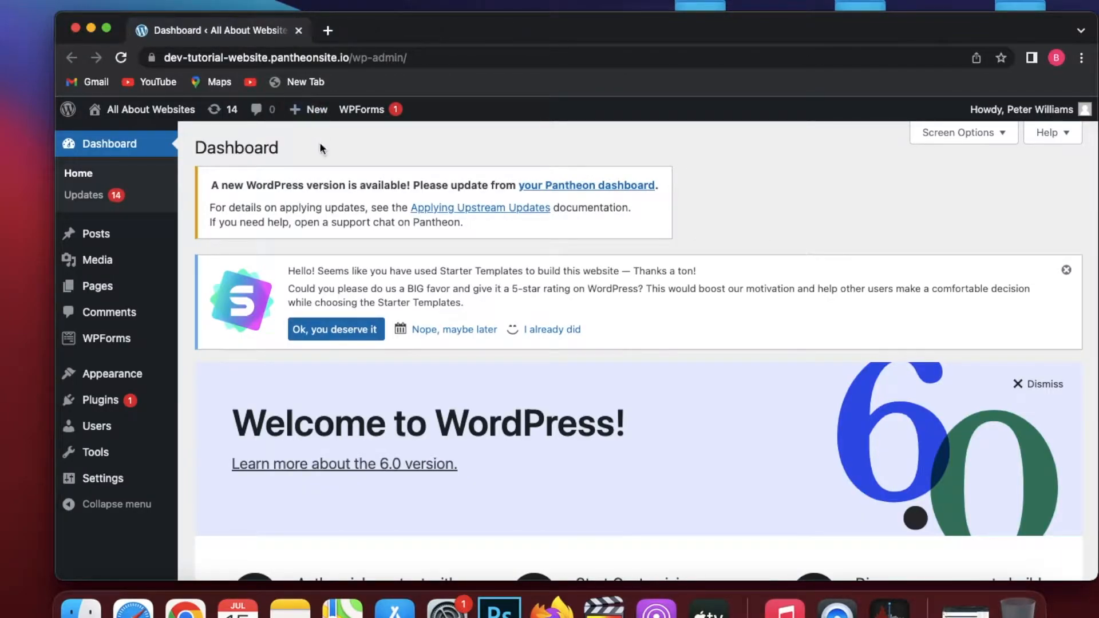
Look over the WordPress dashboard home page and its main navigation entries
scroll(320, 144, down, 1)
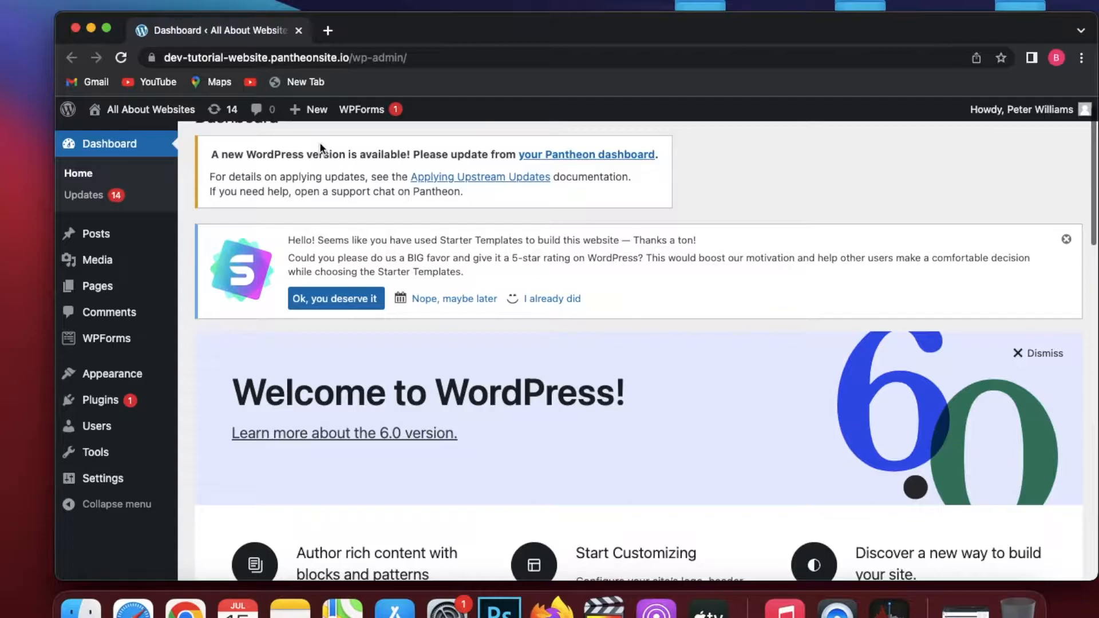
scroll(320, 147, down, 1)
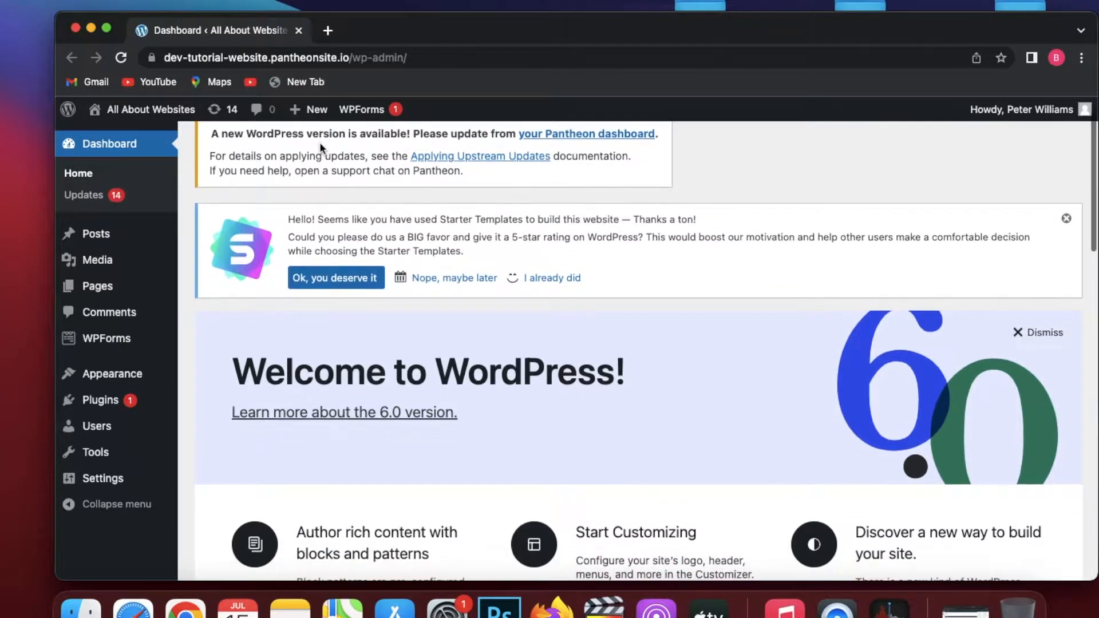
click(146, 168)
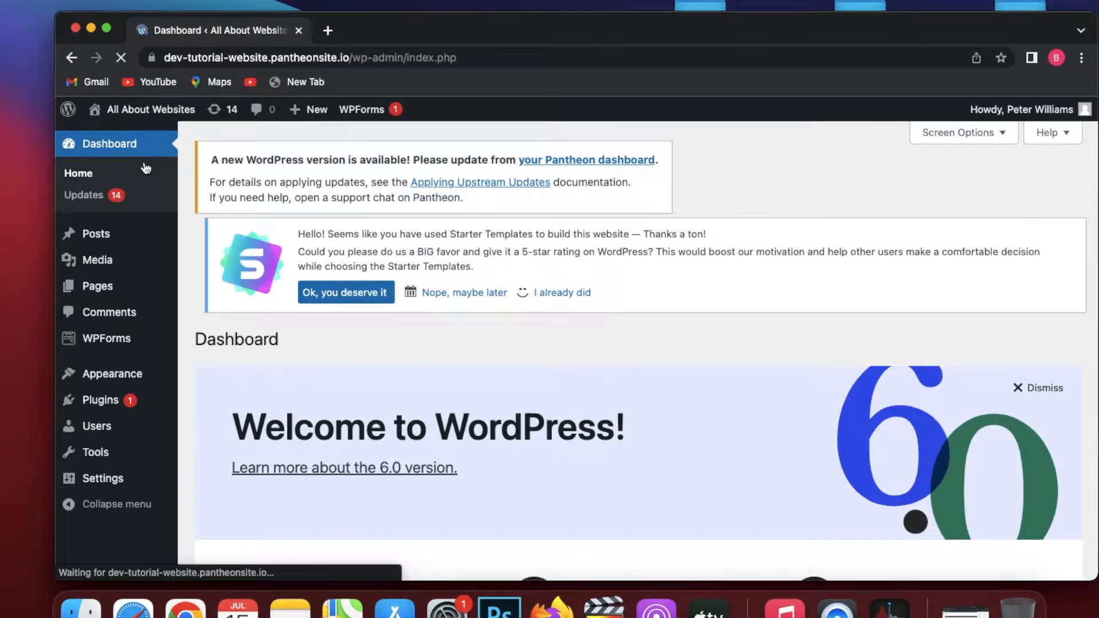
mouse_move(133, 267)
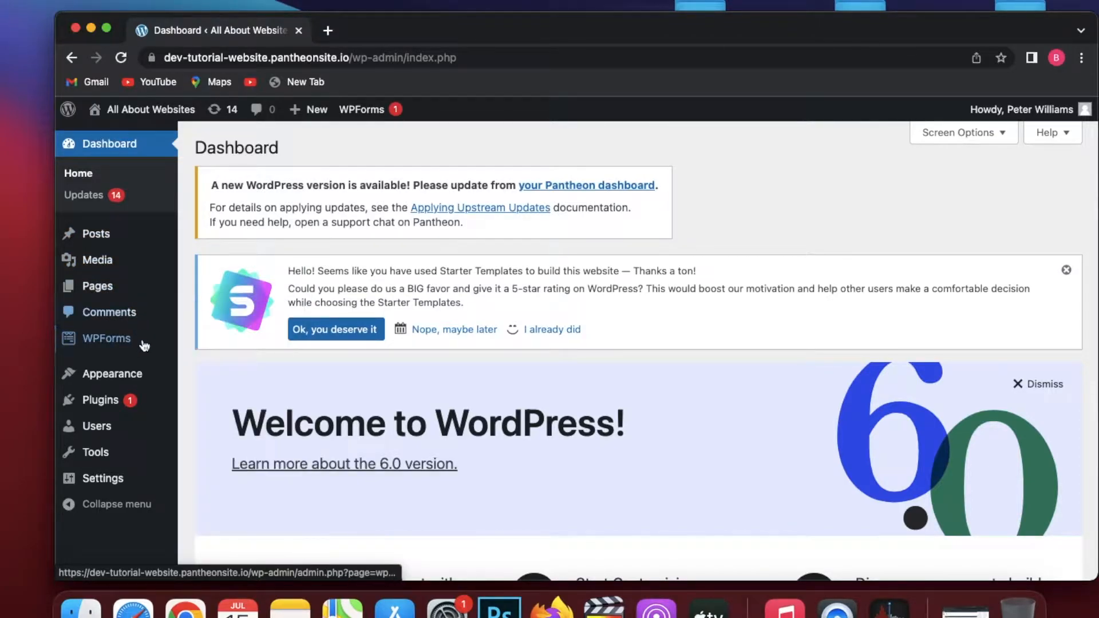
mouse_move(145, 369)
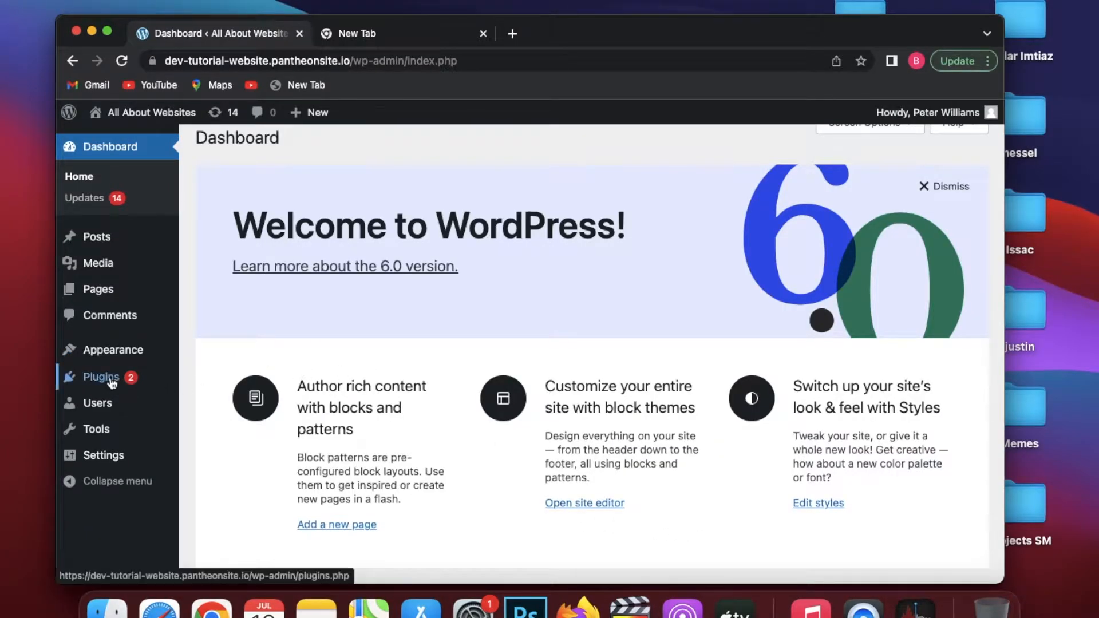
Search the plugins available for installation for "astra"
mouse_move(112, 382)
click(214, 400)
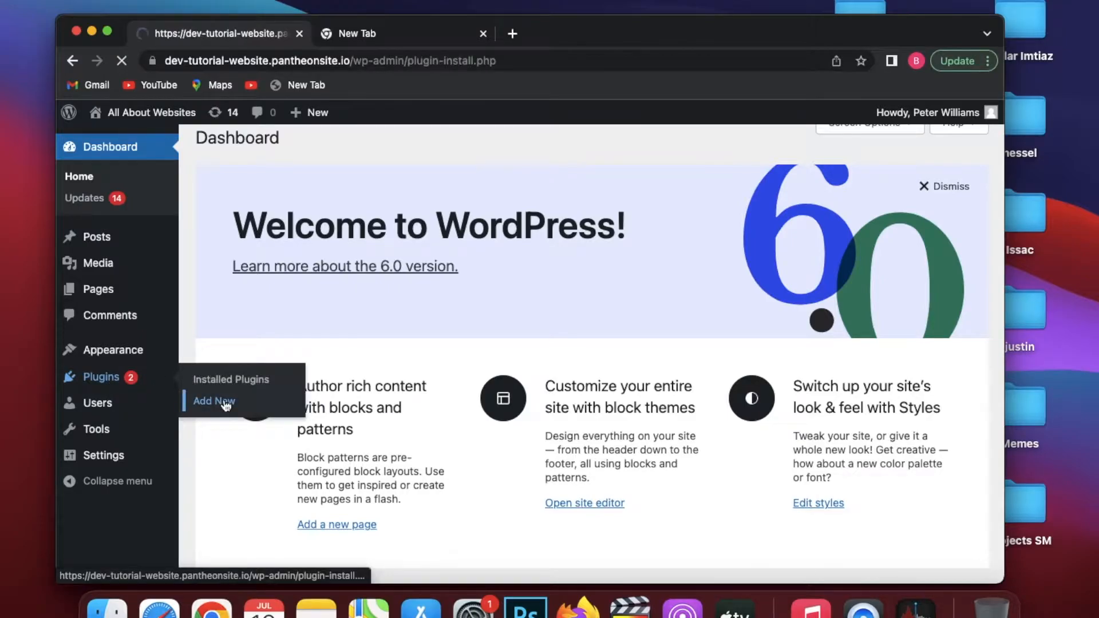
click(822, 189)
text(astra)
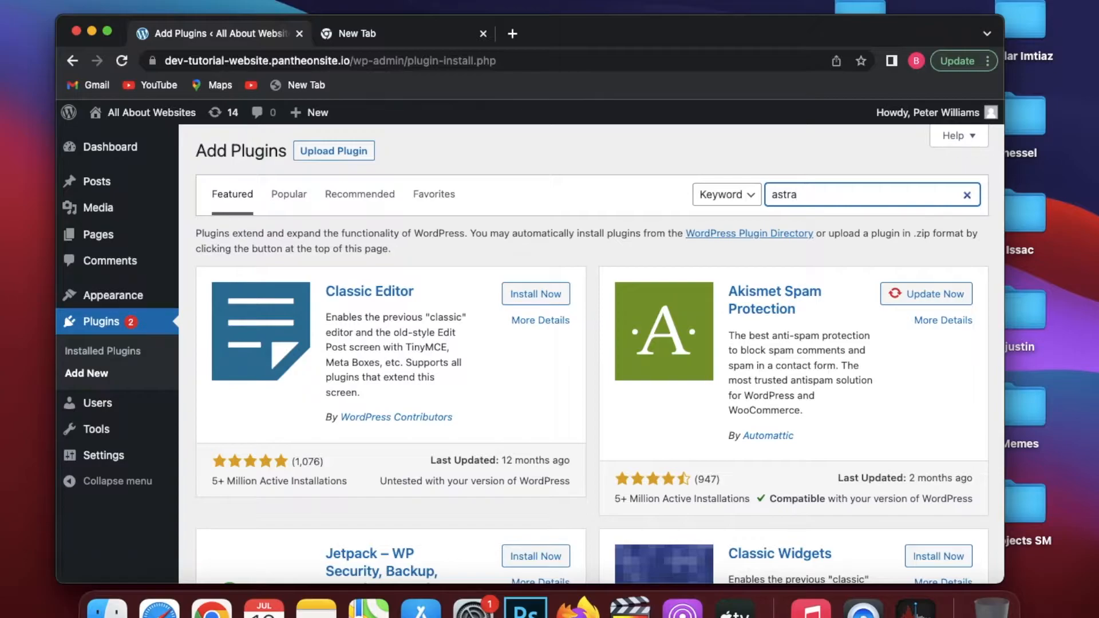
key(Return)
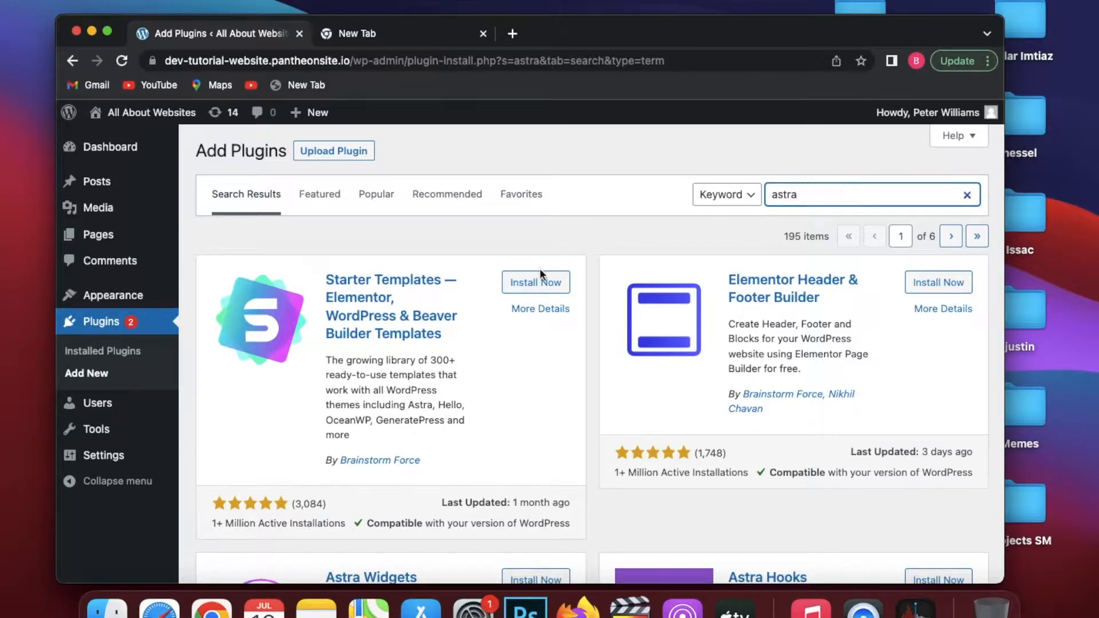
Install and activate the Starter Templates plugin by Brainstorm Force, and open its template library
click(551, 279)
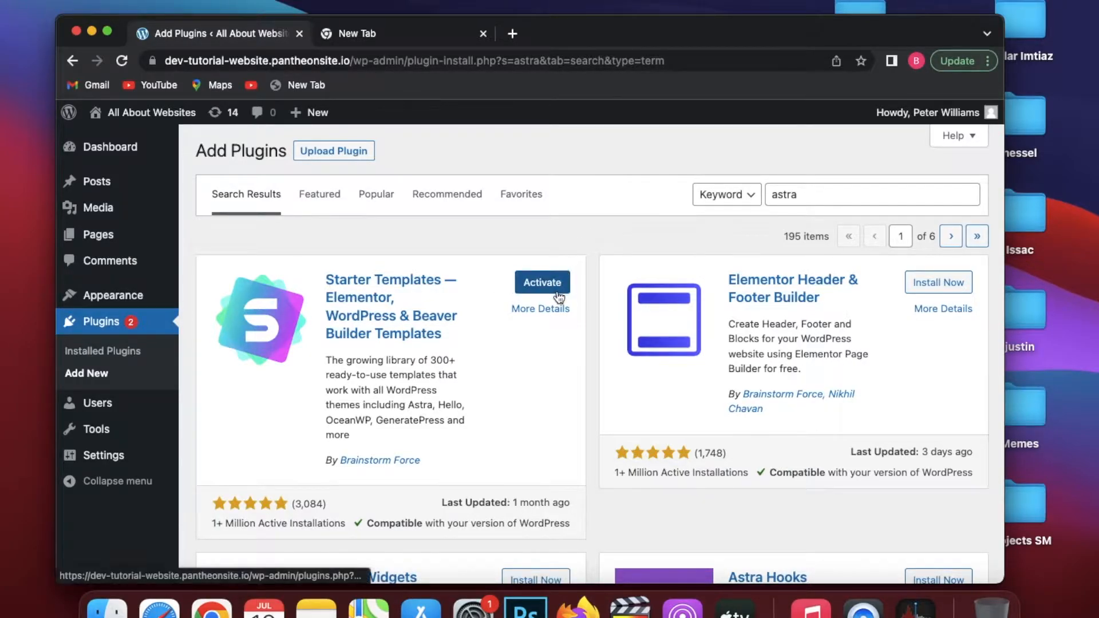
click(556, 293)
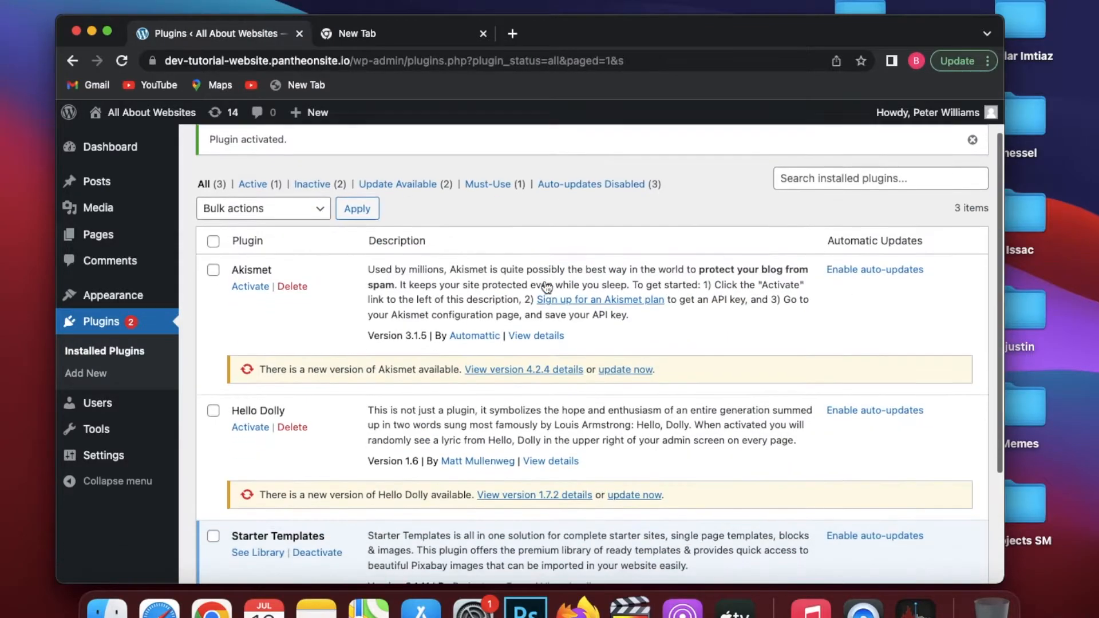
scroll(546, 286, down, 3)
scroll(546, 287, down, 3)
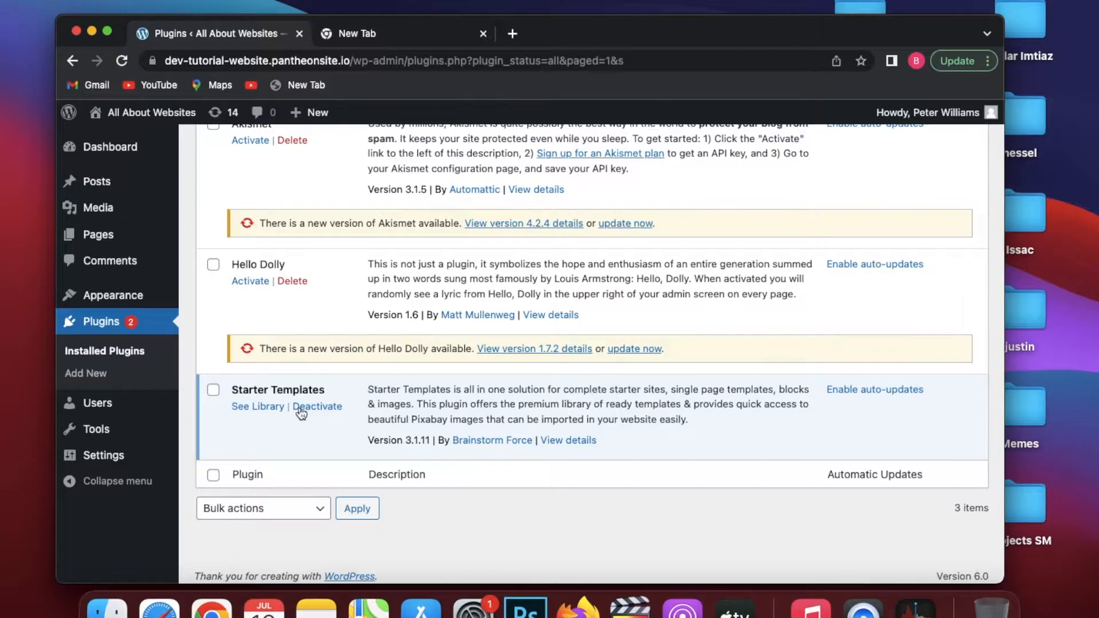
click(269, 407)
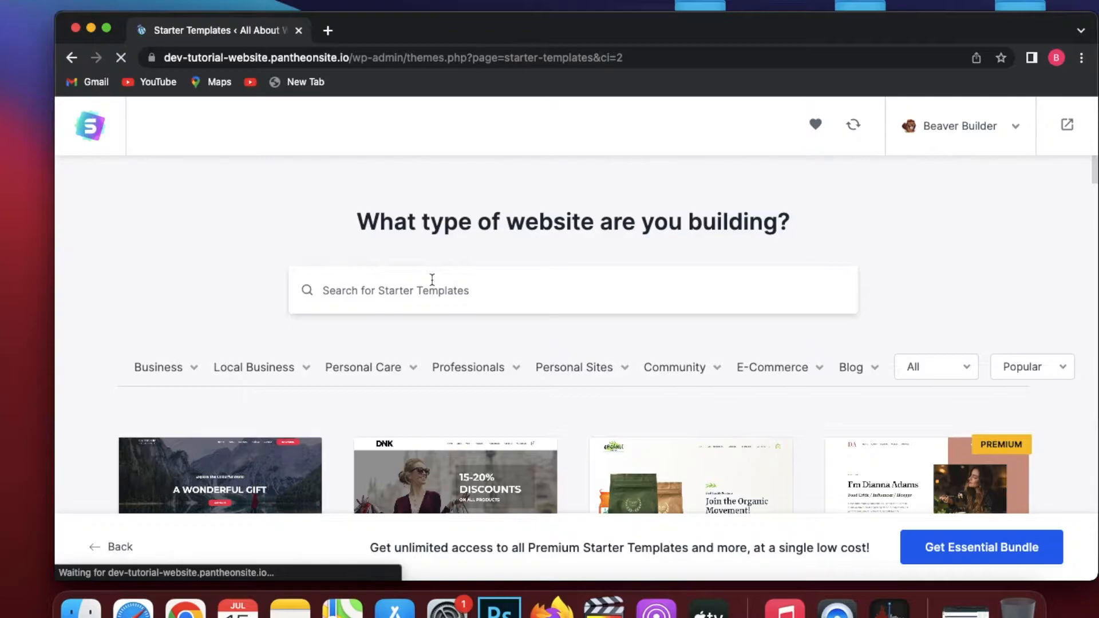
Browse the Beaver Builder starter templates, comparing the free and premium designs
scroll(432, 279, down, 2)
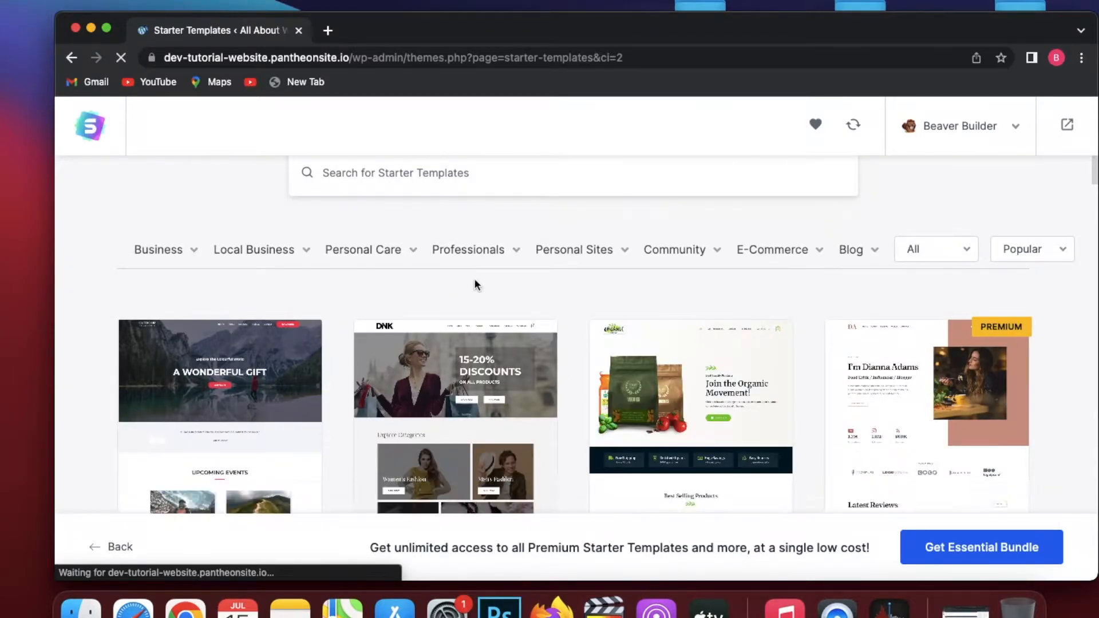
scroll(468, 283, down, 3)
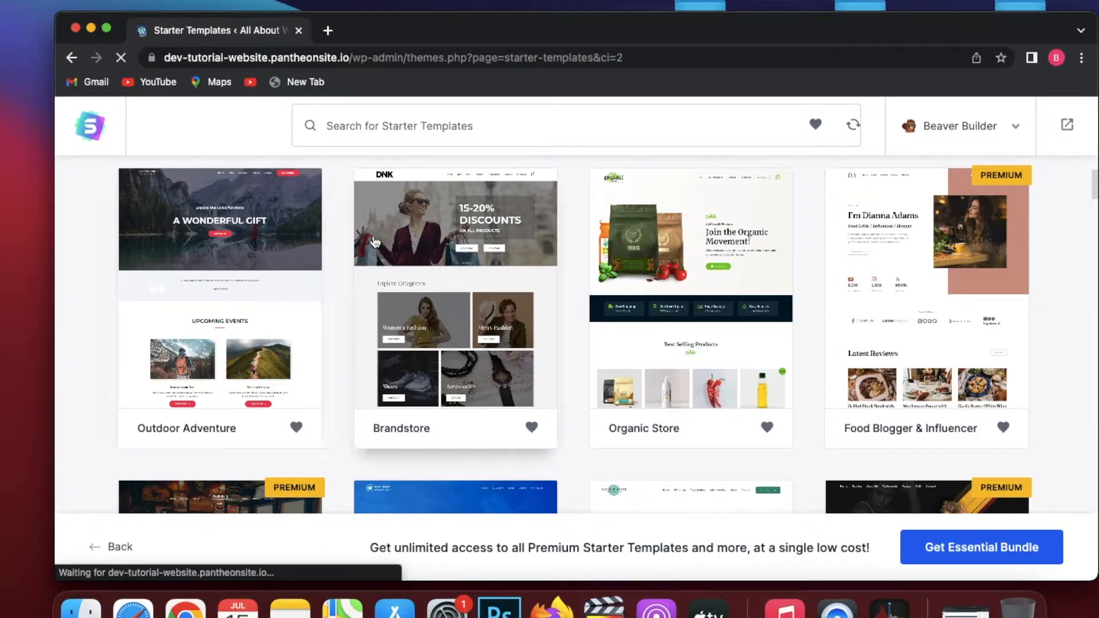
scroll(427, 290, down, 1)
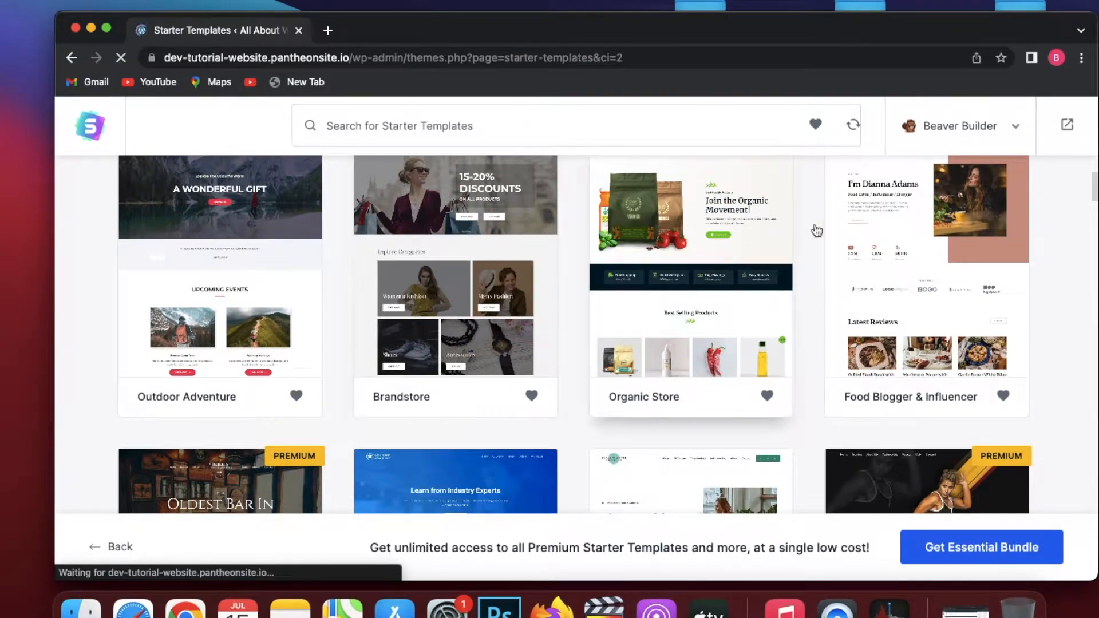
scroll(884, 257, down, 2)
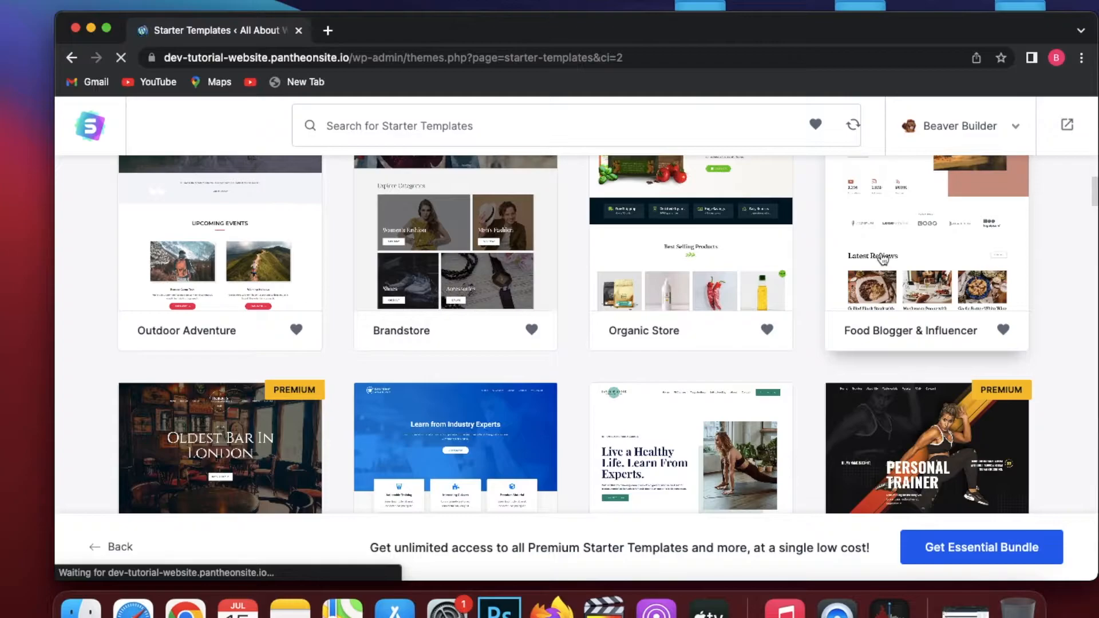
scroll(883, 260, up, 2)
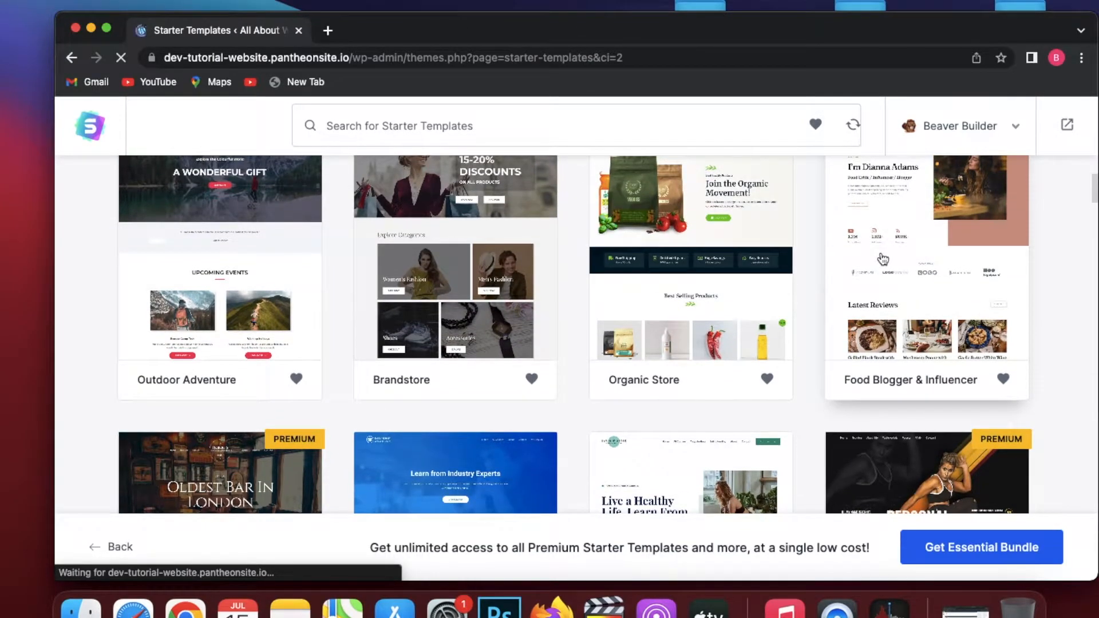
scroll(487, 261, down, 4)
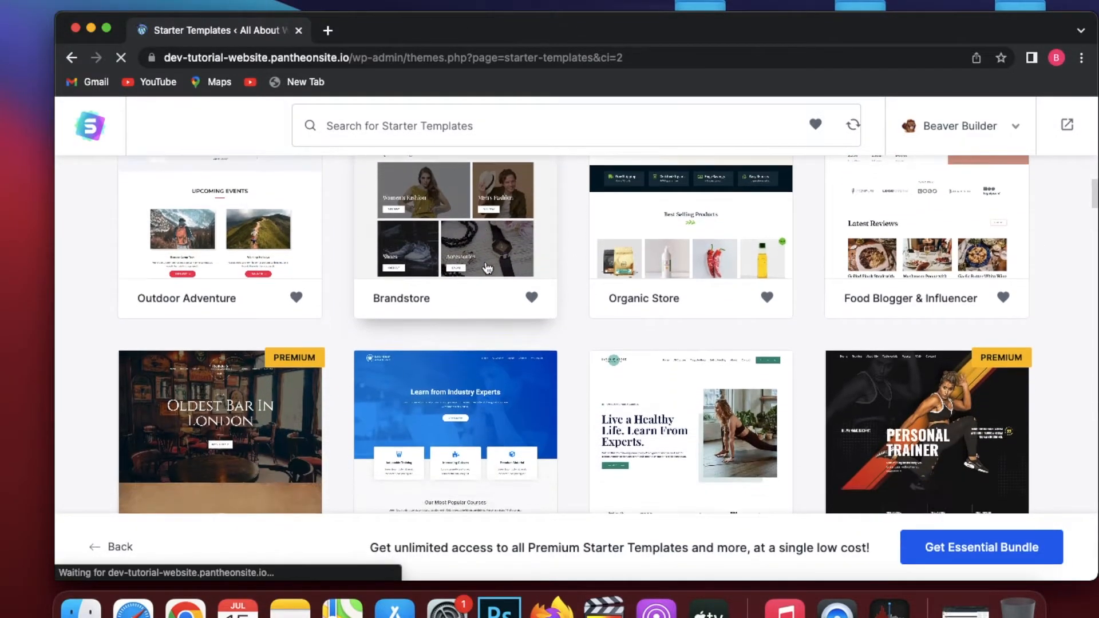
scroll(644, 328, down, 3)
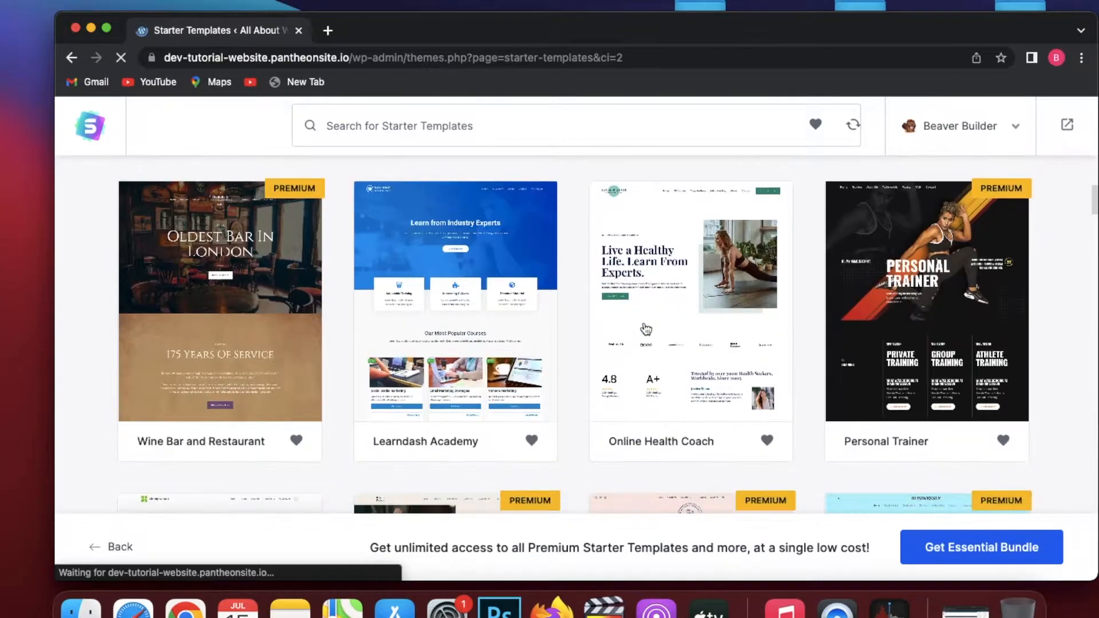
Switch the template library's page builder to Elementor and open the All/Premium filter choices
scroll(643, 326, up, 5)
click(967, 139)
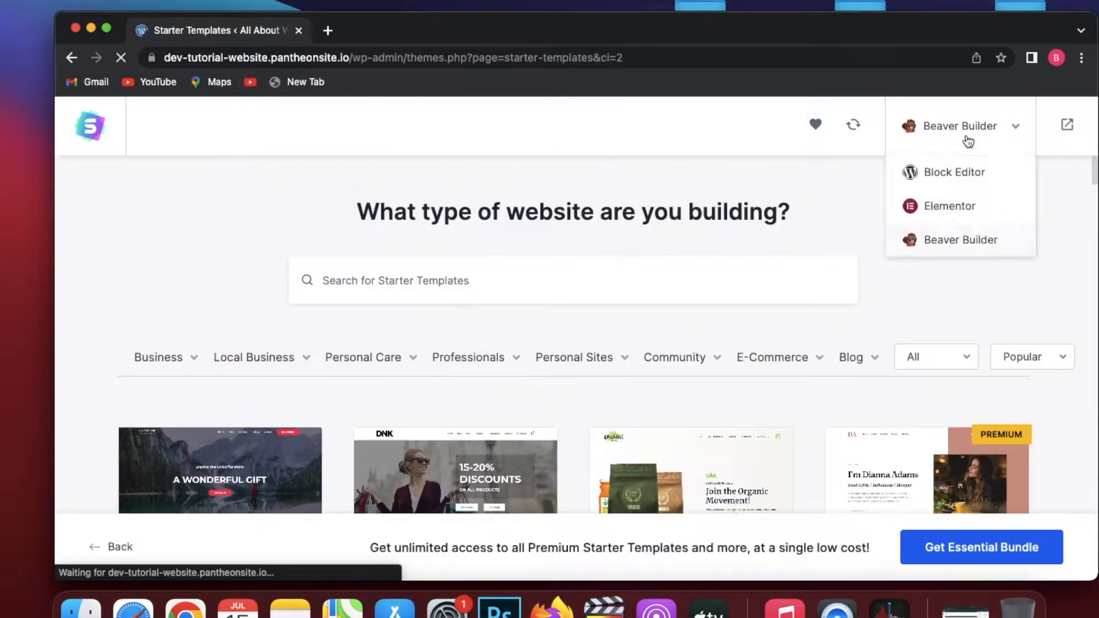
click(986, 217)
click(932, 261)
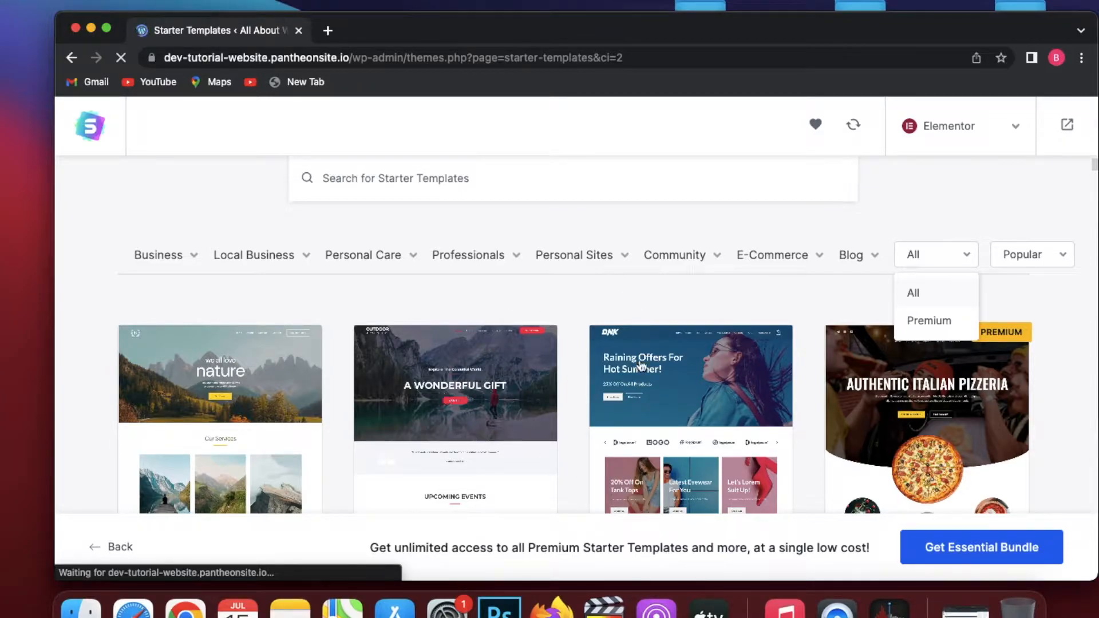
Filter the Elementor templates by the Travel Blog type in the Blog category
scroll(583, 301, down, 3)
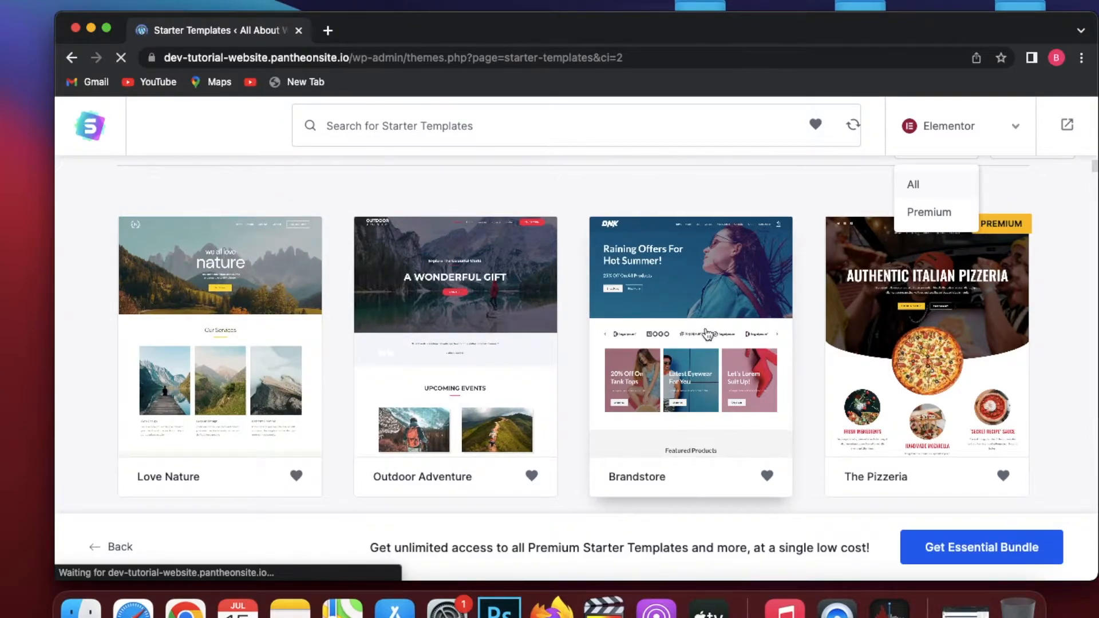
scroll(708, 334, down, 1)
scroll(708, 335, up, 1)
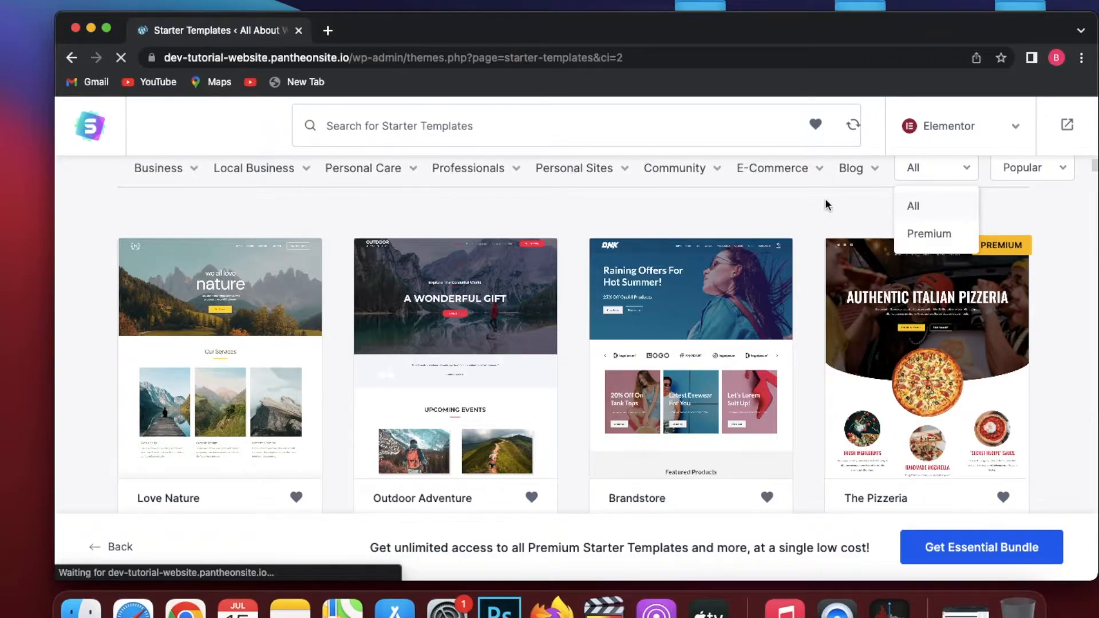
scroll(801, 258, up, 2)
mouse_move(856, 330)
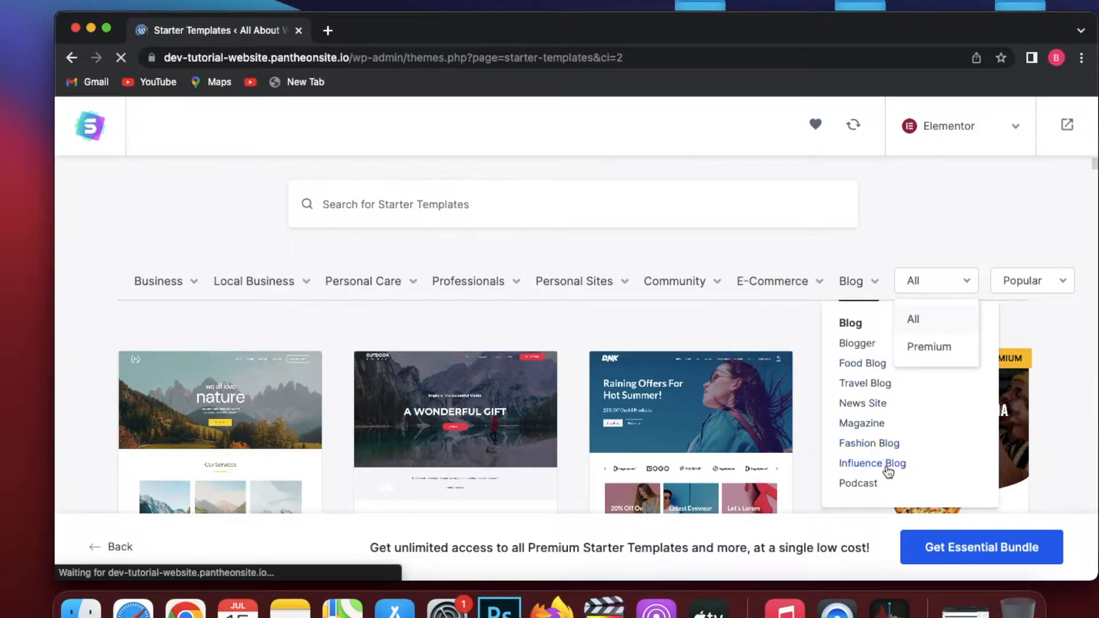
click(869, 386)
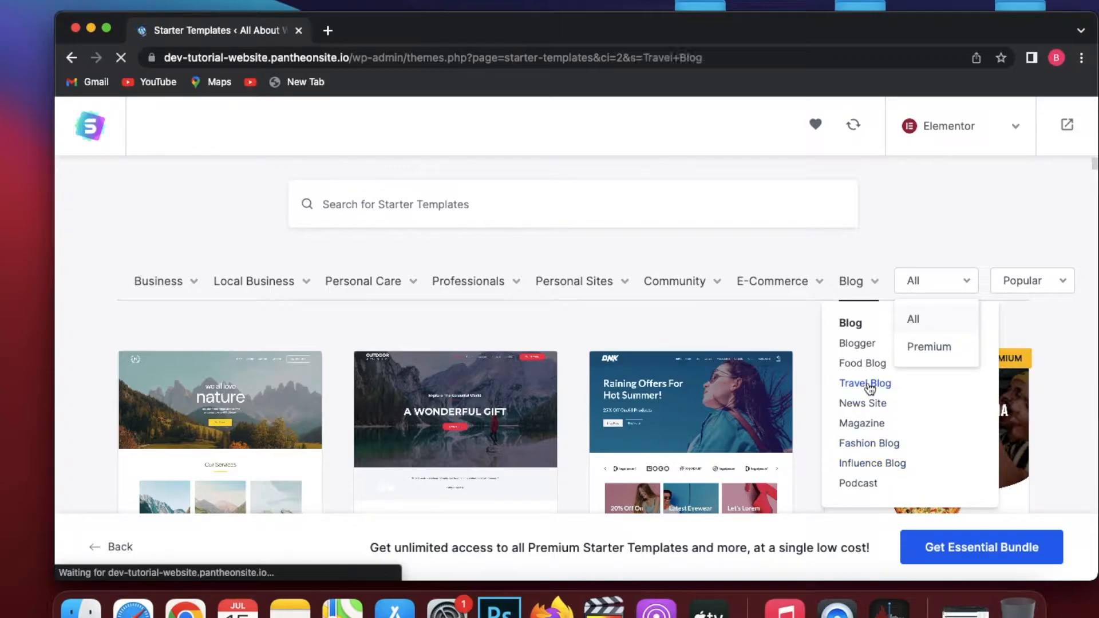
Choose the Outdoor Adventure template from the Travel Blog templates
scroll(572, 369, down, 6)
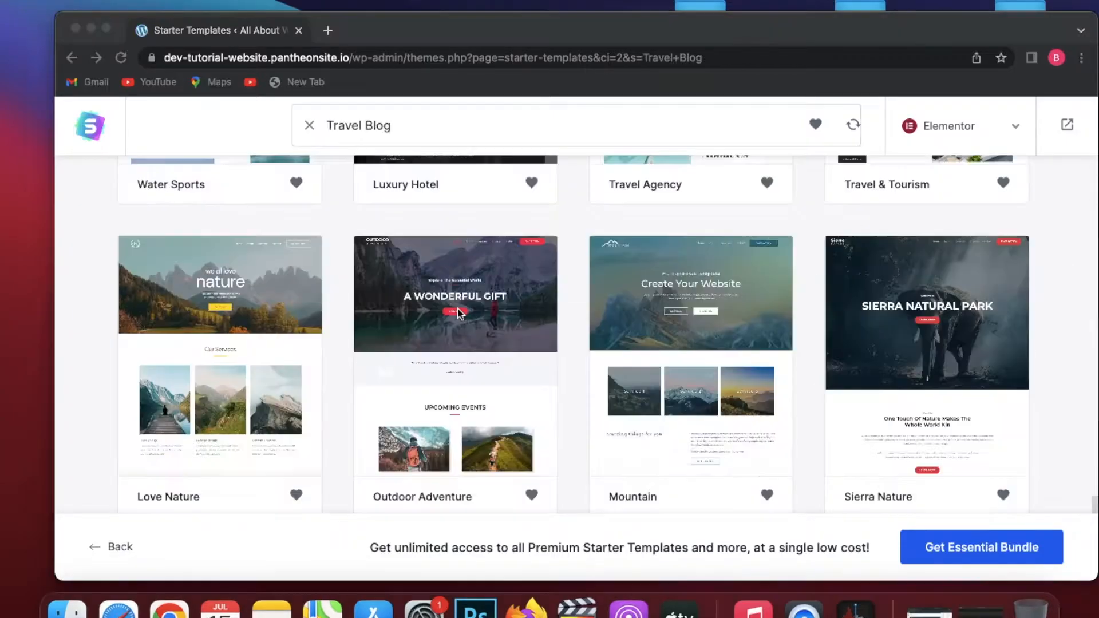
click(480, 392)
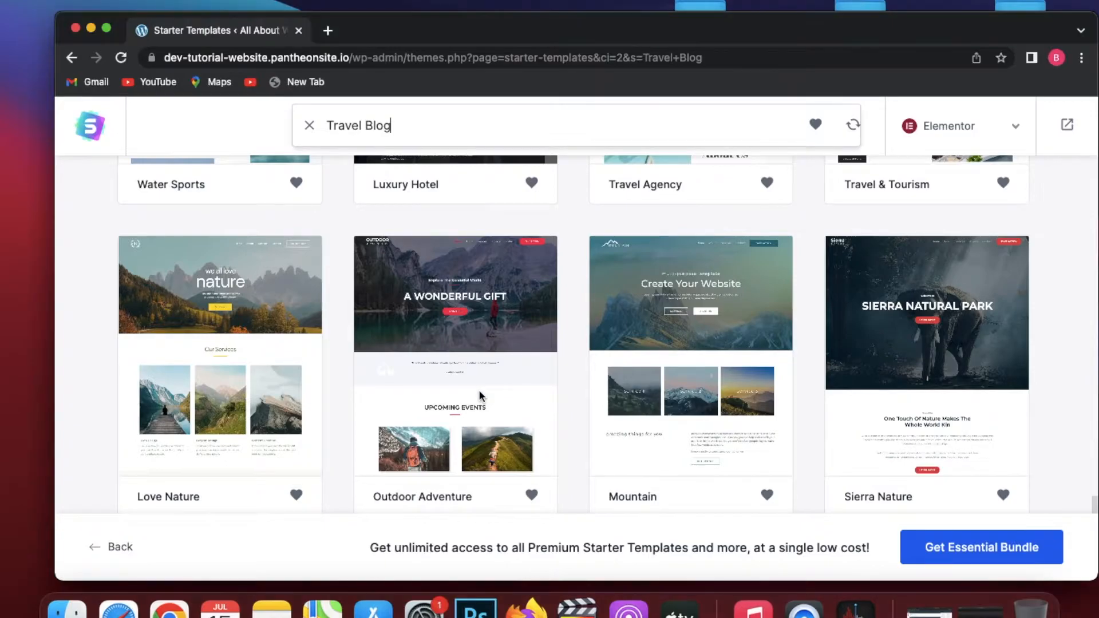
click(465, 280)
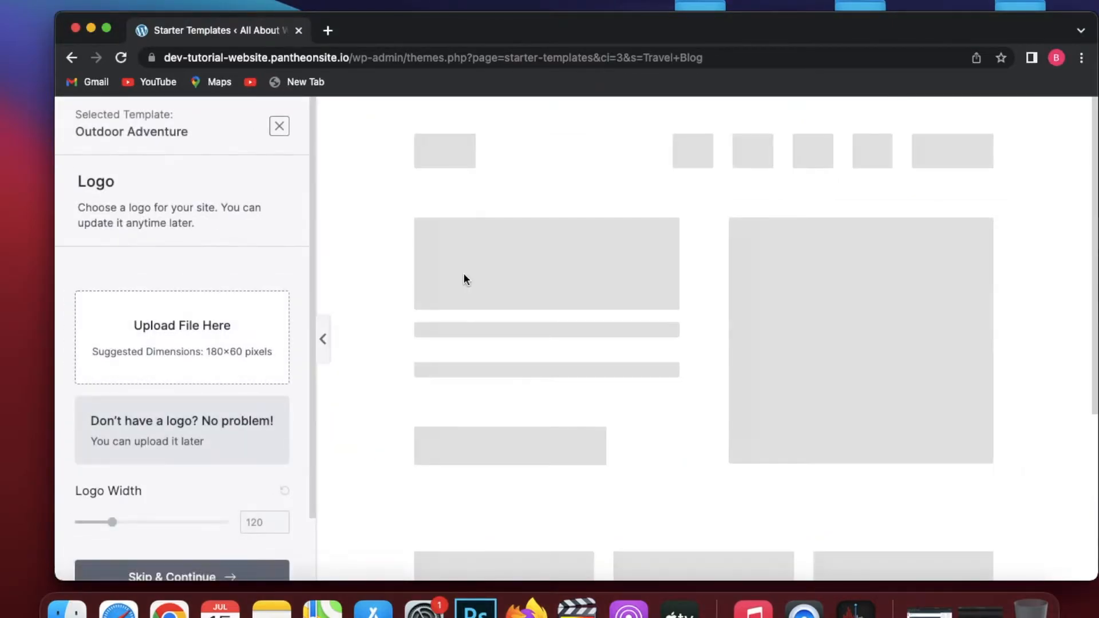
Look through the Outdoor Adventure template preview, from the hero banner through the testimonial and Upcoming Events to the Explore the World section
scroll(312, 255, down, 2)
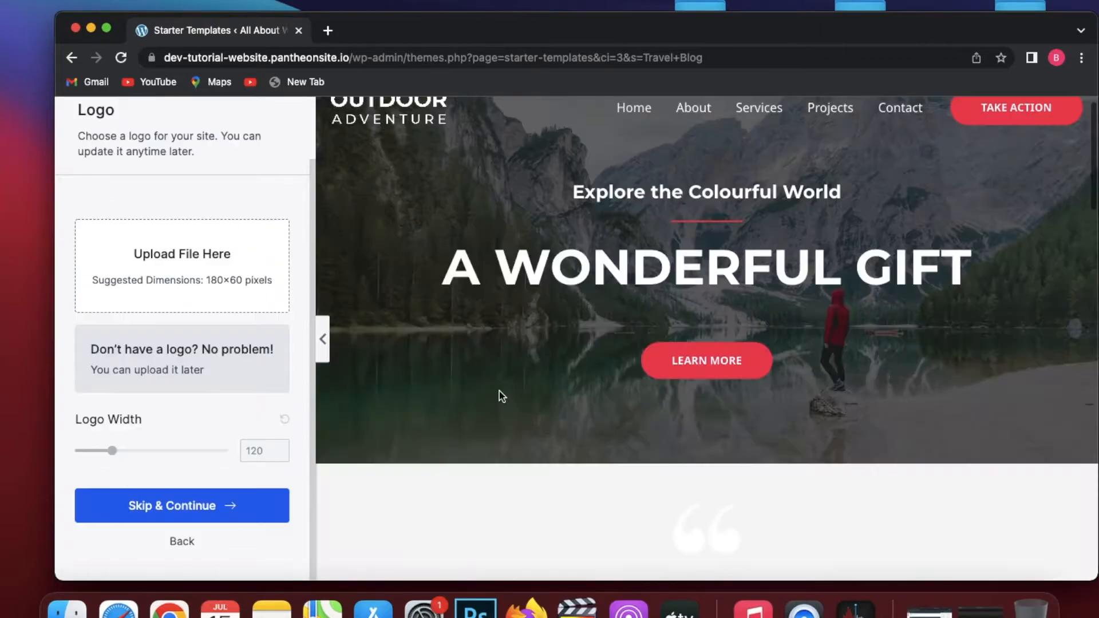
scroll(440, 217, up, 1)
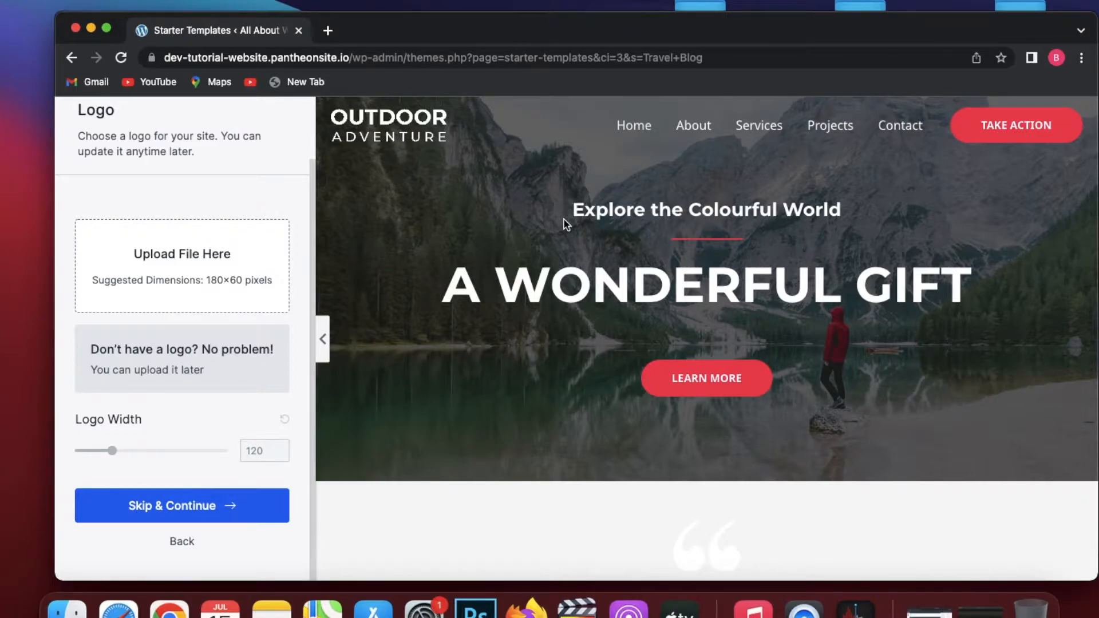
drag(444, 285, 934, 304)
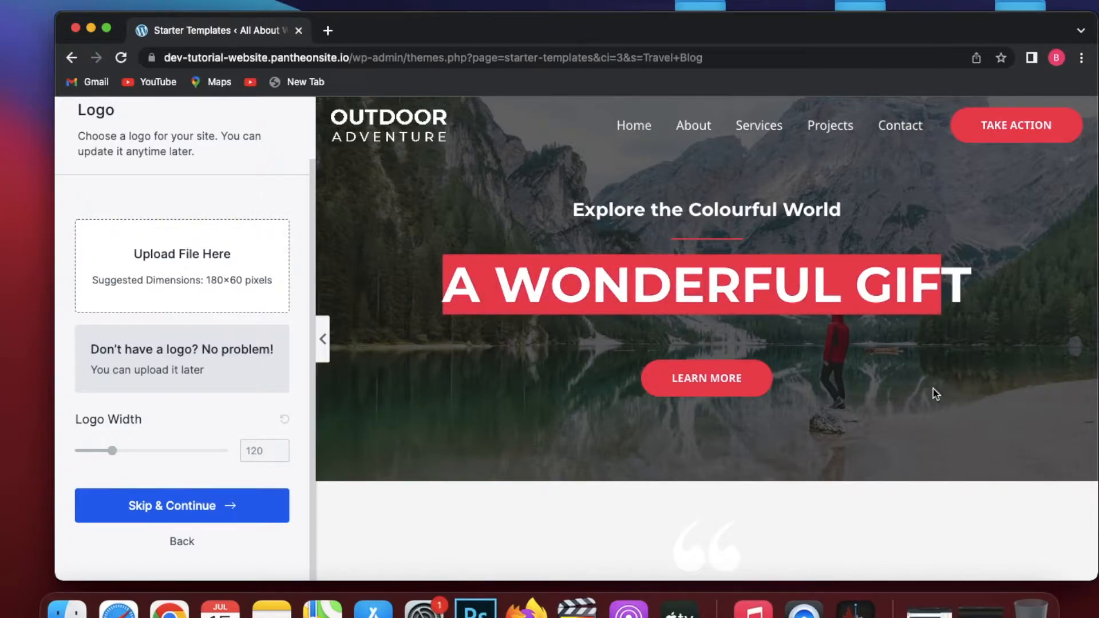
scroll(932, 410, down, 1)
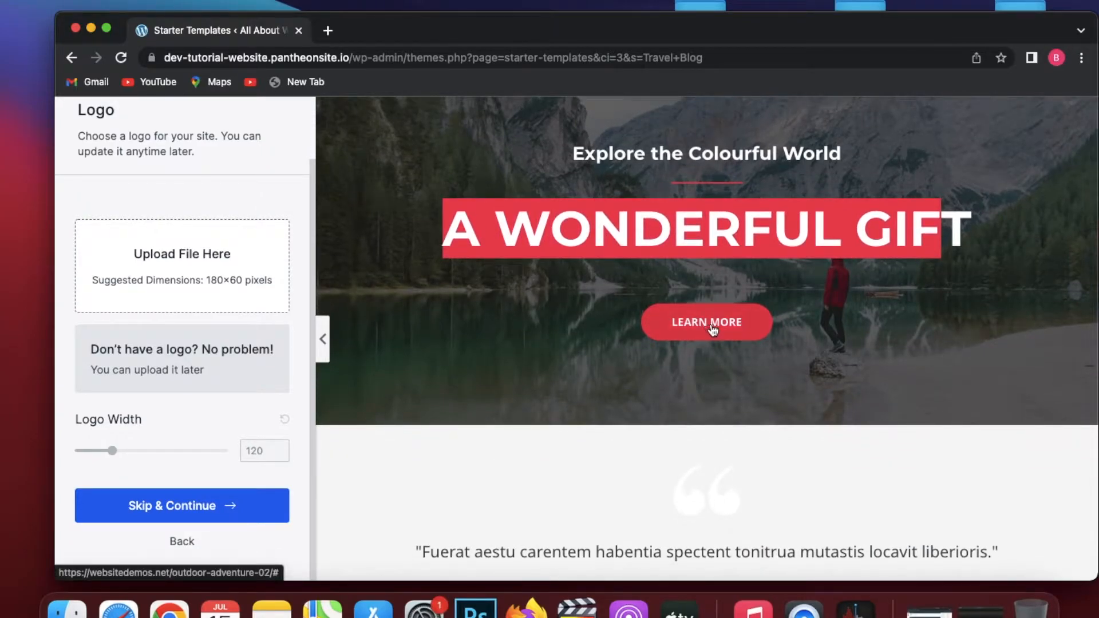
scroll(842, 368, down, 1)
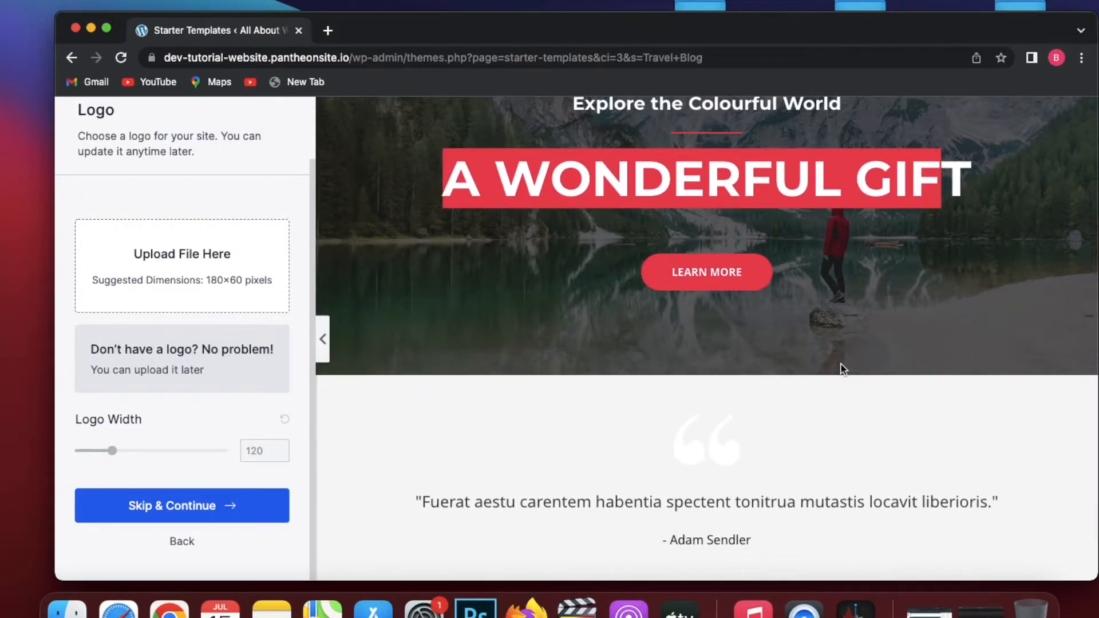
scroll(842, 368, up, 1)
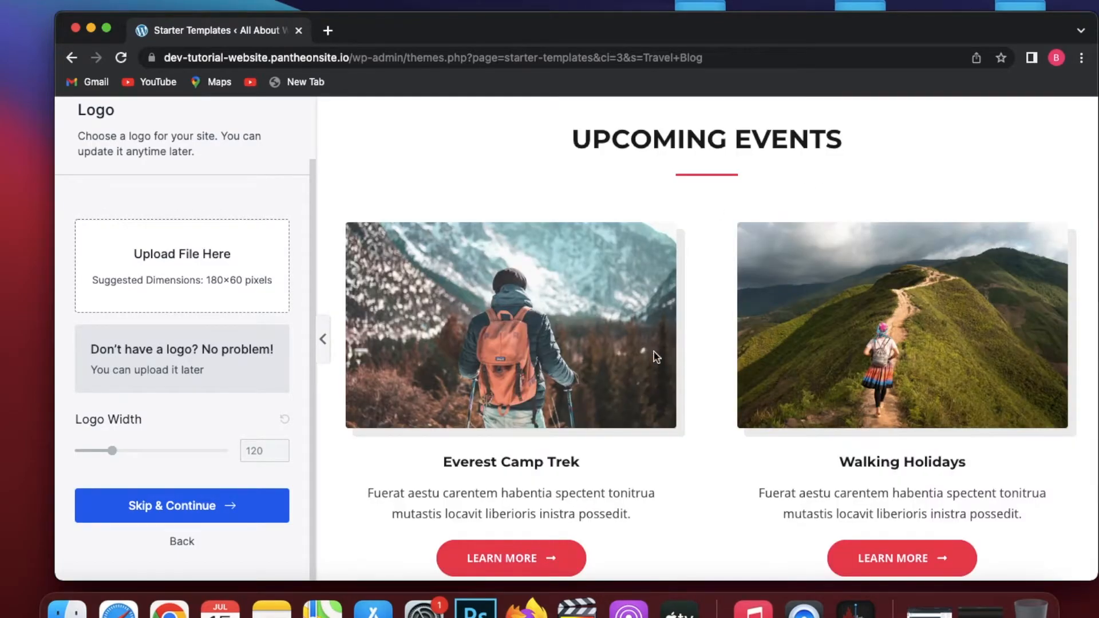
scroll(955, 383, down, 1)
scroll(955, 380, down, 5)
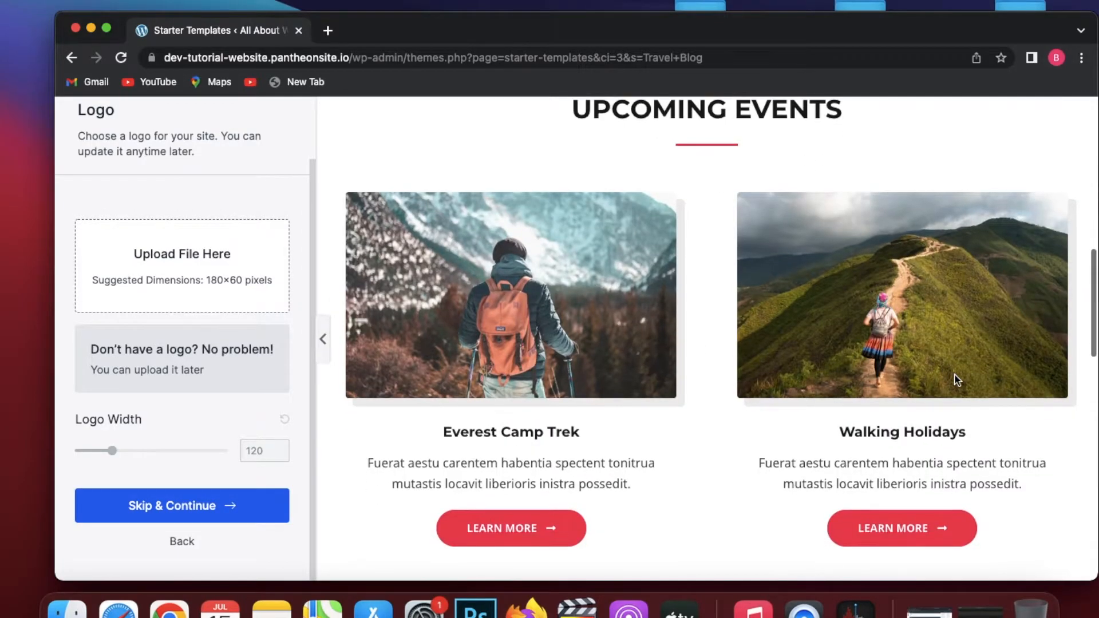
scroll(954, 380, down, 3)
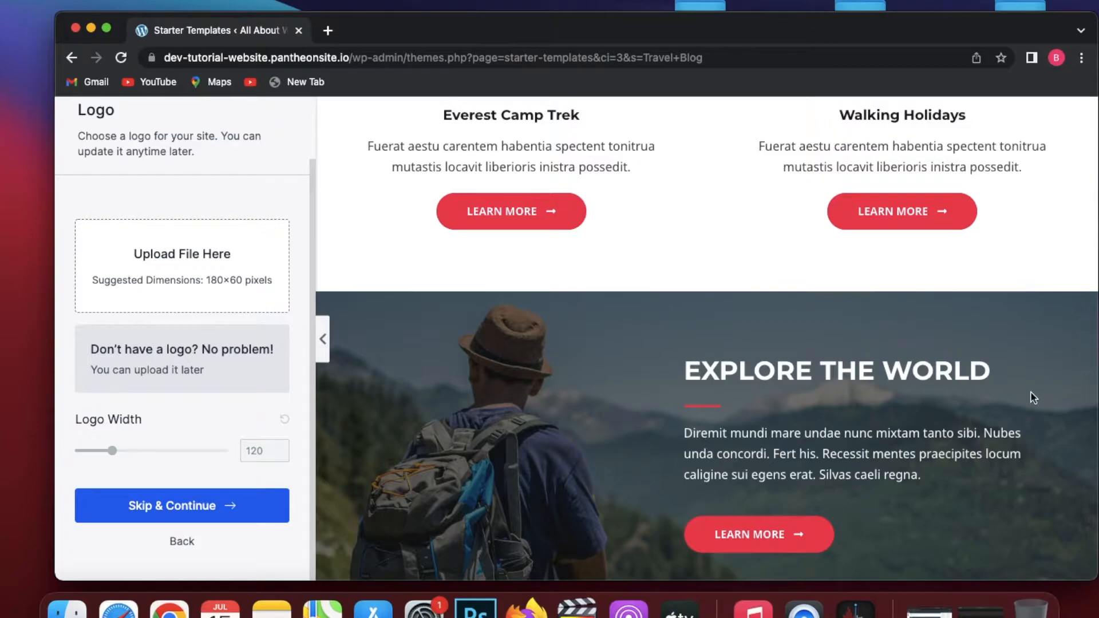
scroll(835, 380, down, 1)
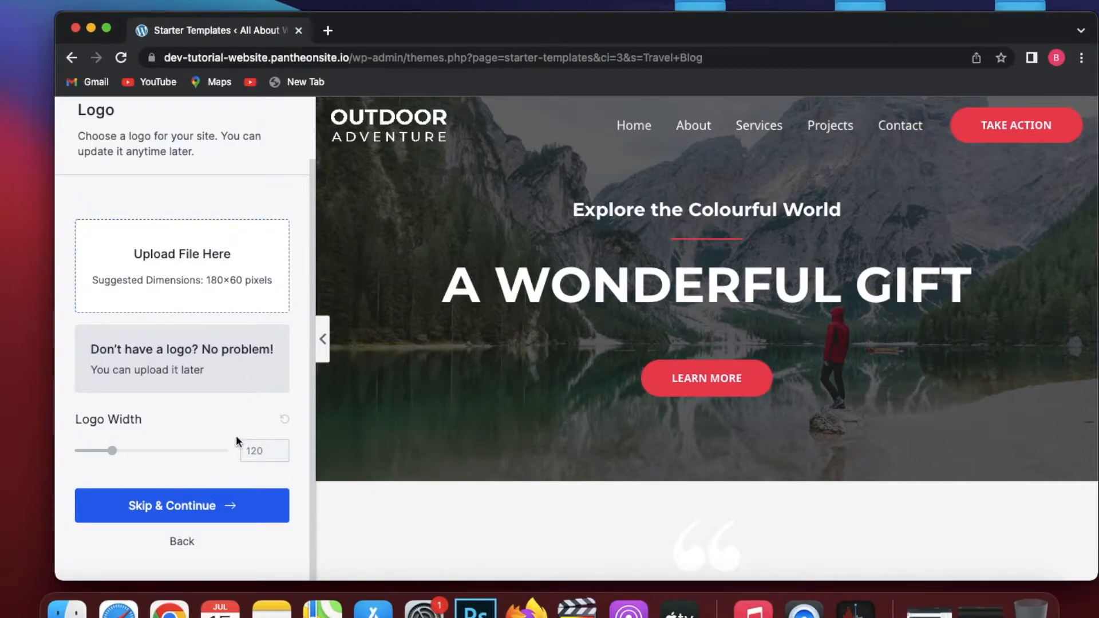
Skip the logo upload, try the purple and yellow palettes, and apply the green color palette to the template
click(213, 512)
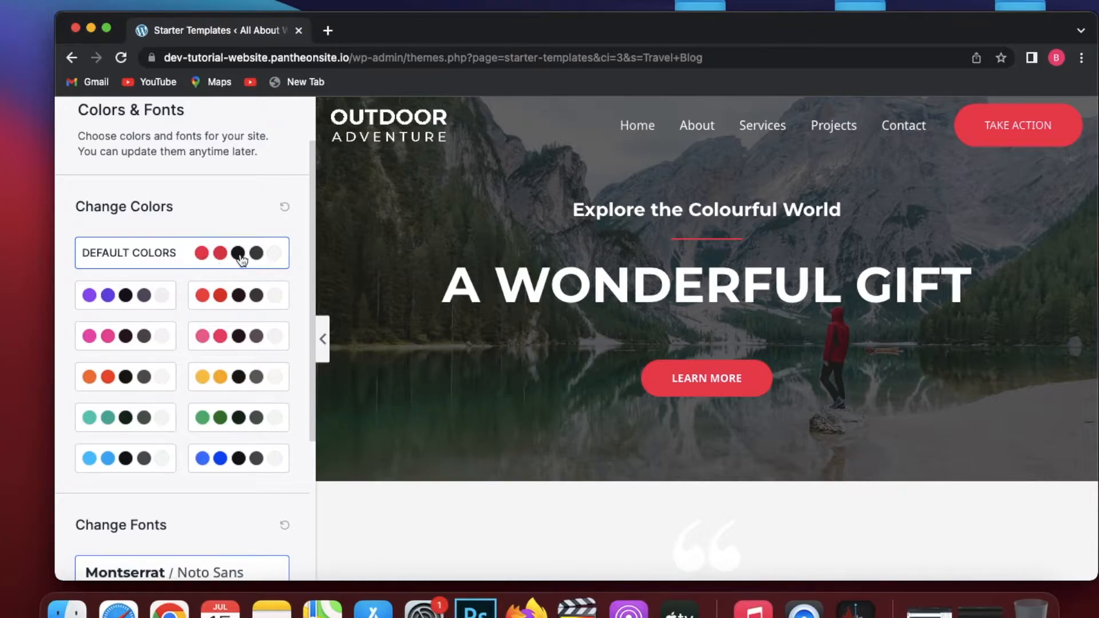
click(148, 298)
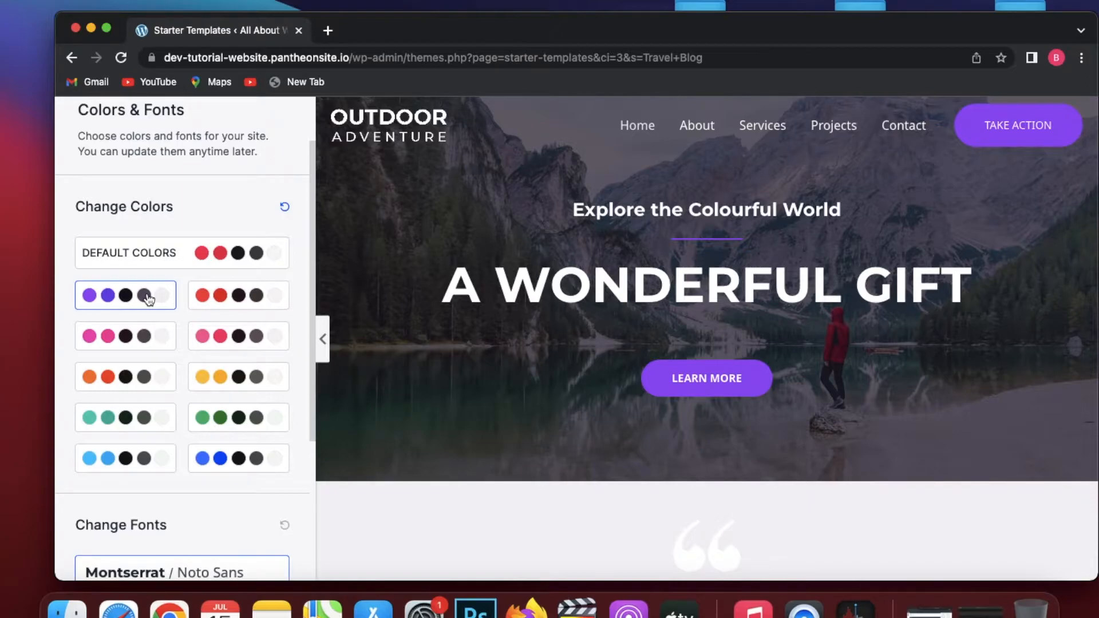
click(225, 379)
click(234, 423)
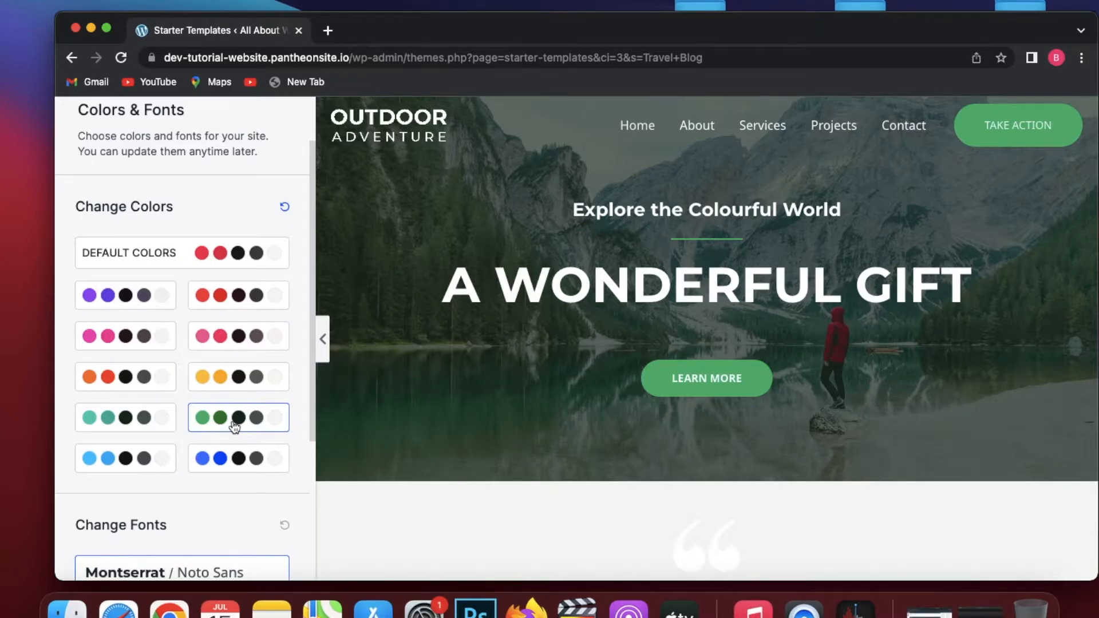
Try the Playfair Display / Source Sans Pro fonts, and apply the Open Sans / Work Sans pair to the template
scroll(172, 423, down, 3)
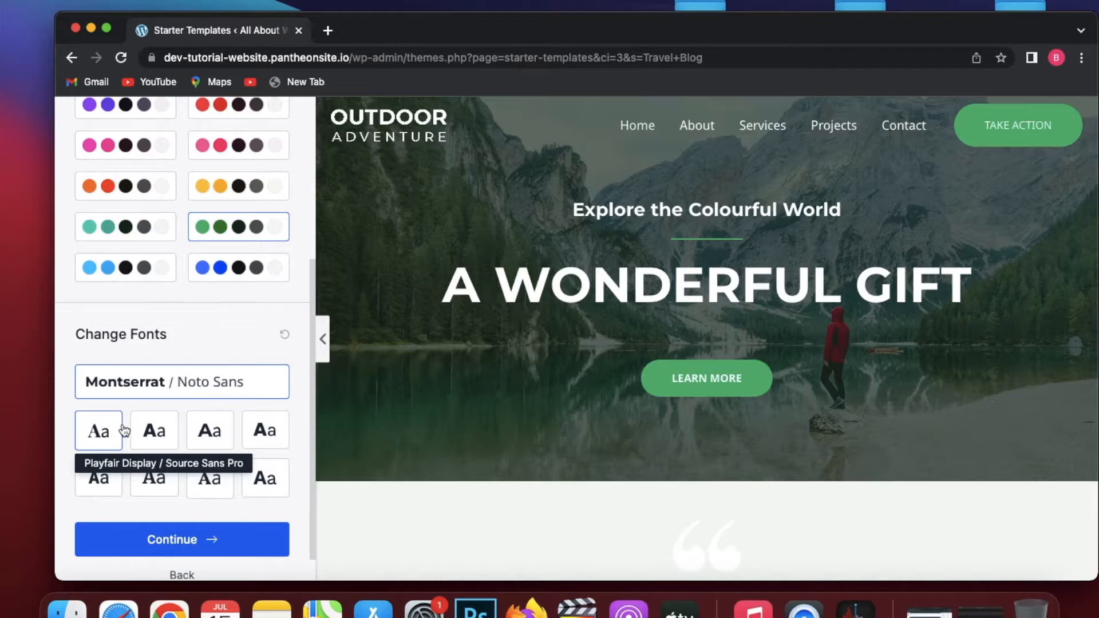
click(122, 431)
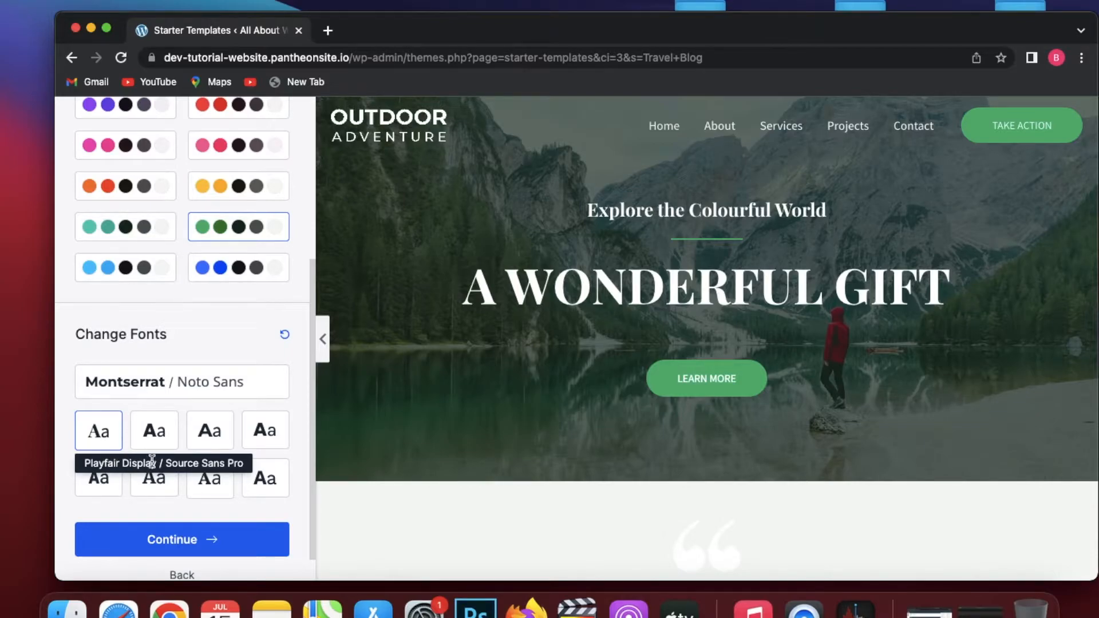
click(252, 485)
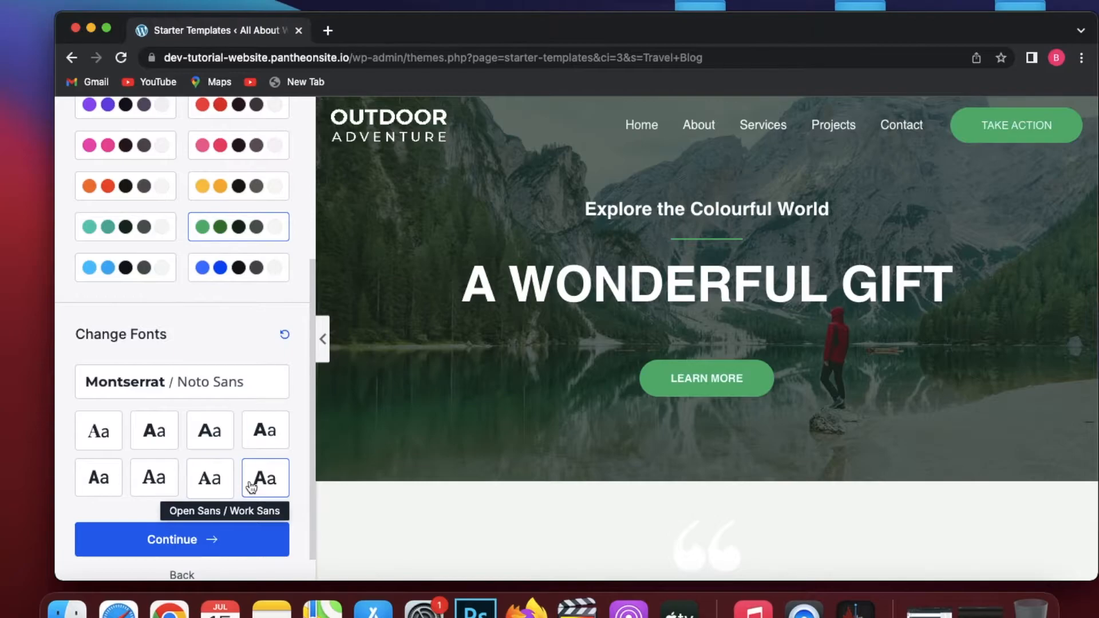
scroll(252, 484, down, 2)
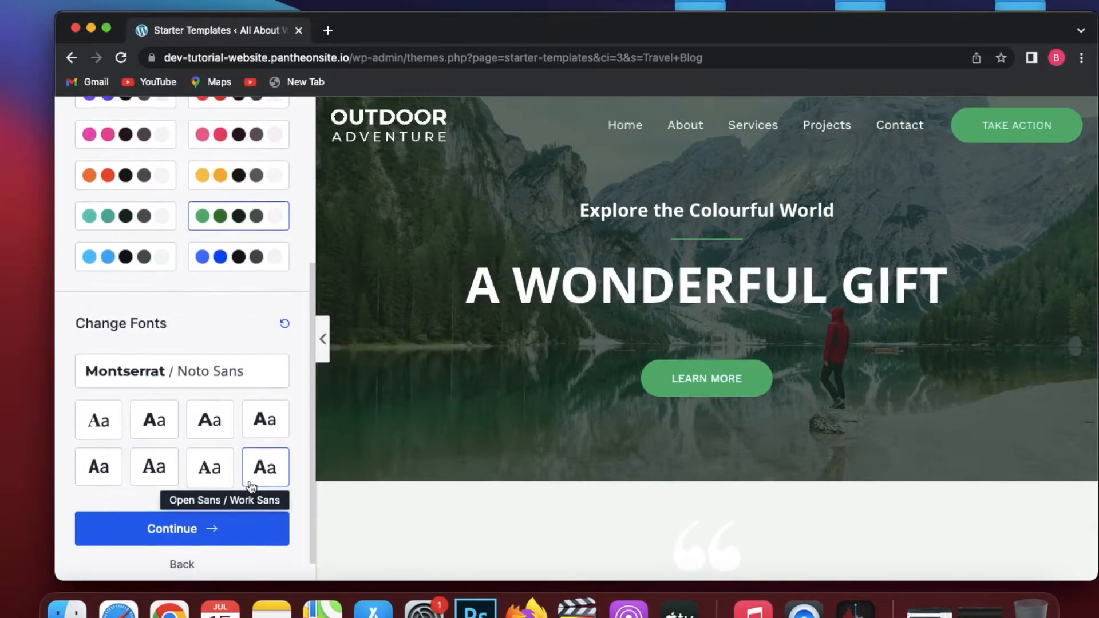
Continue to the final import step and build the website with all advanced import options kept enabled
click(234, 496)
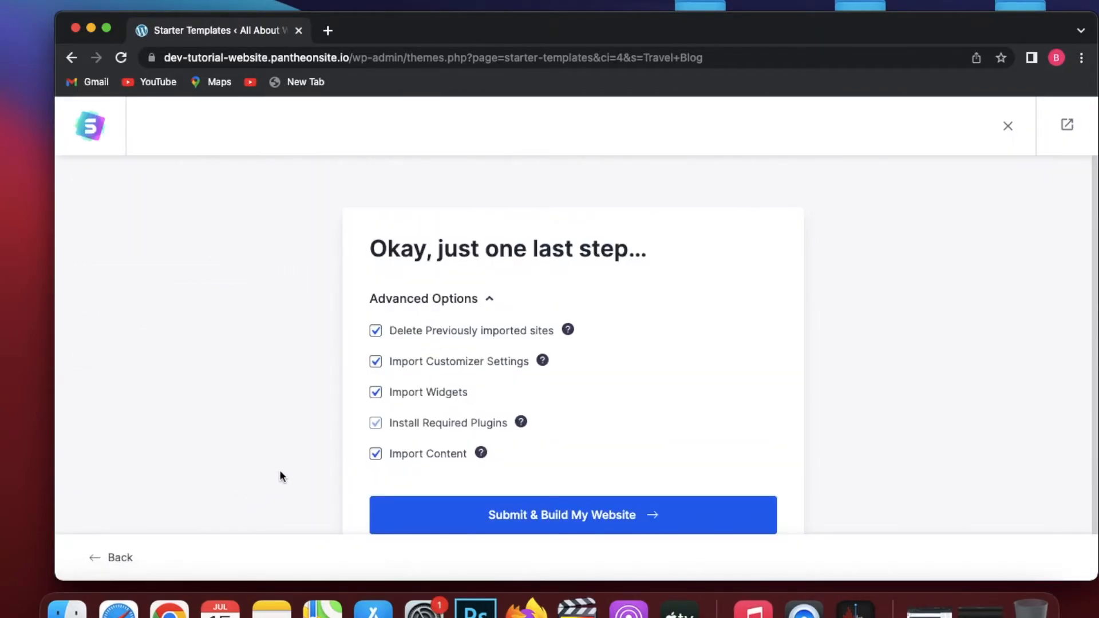
scroll(279, 470, down, 2)
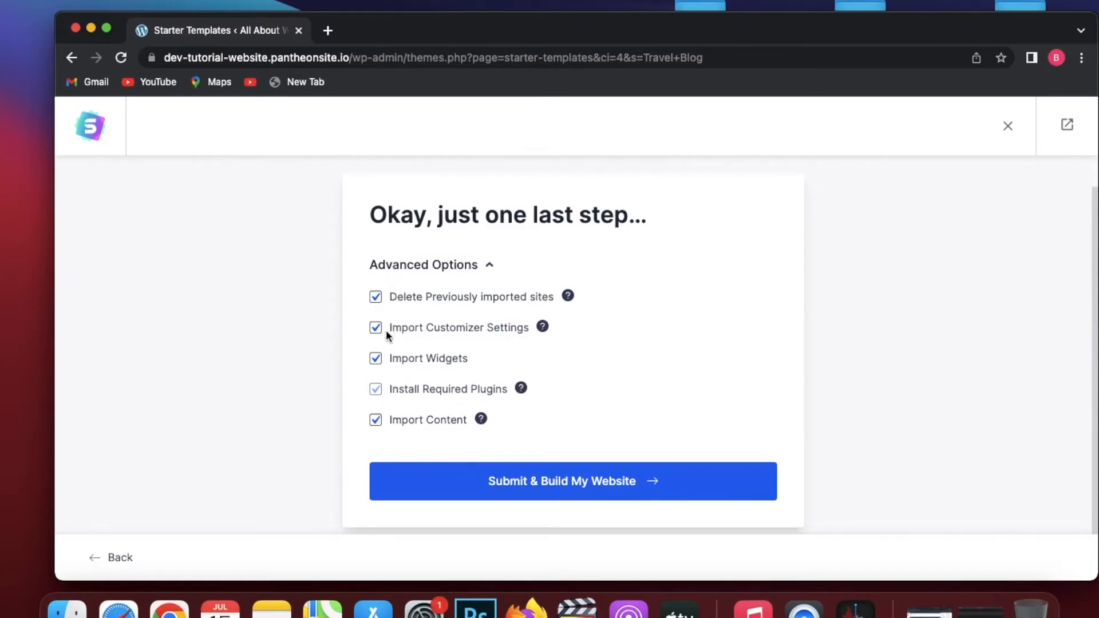
click(509, 475)
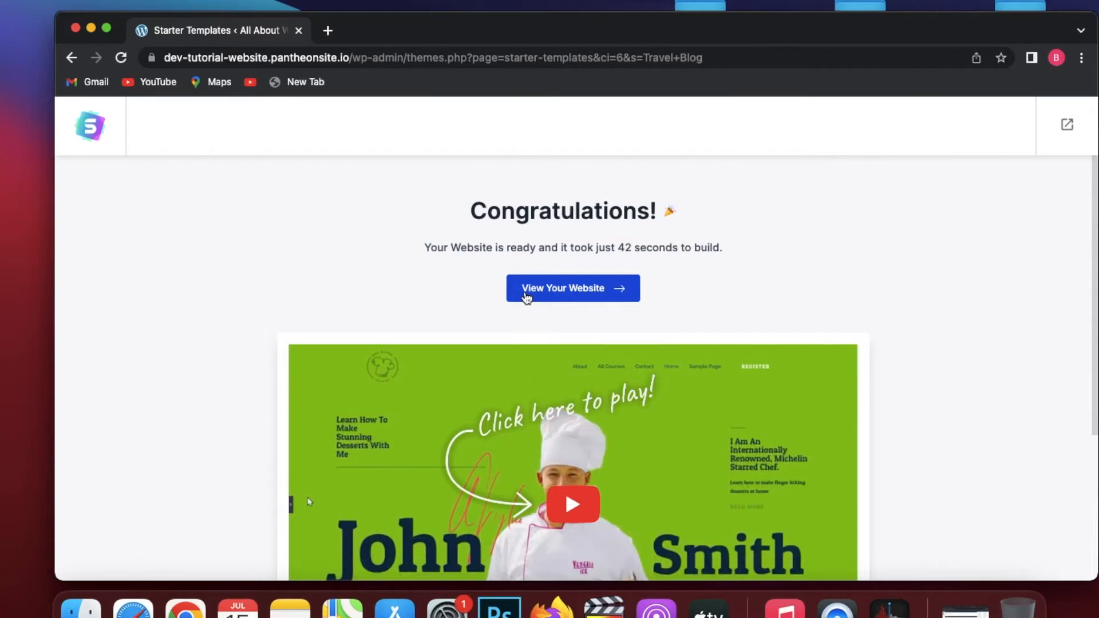
View the newly built website and look over its home page
click(526, 293)
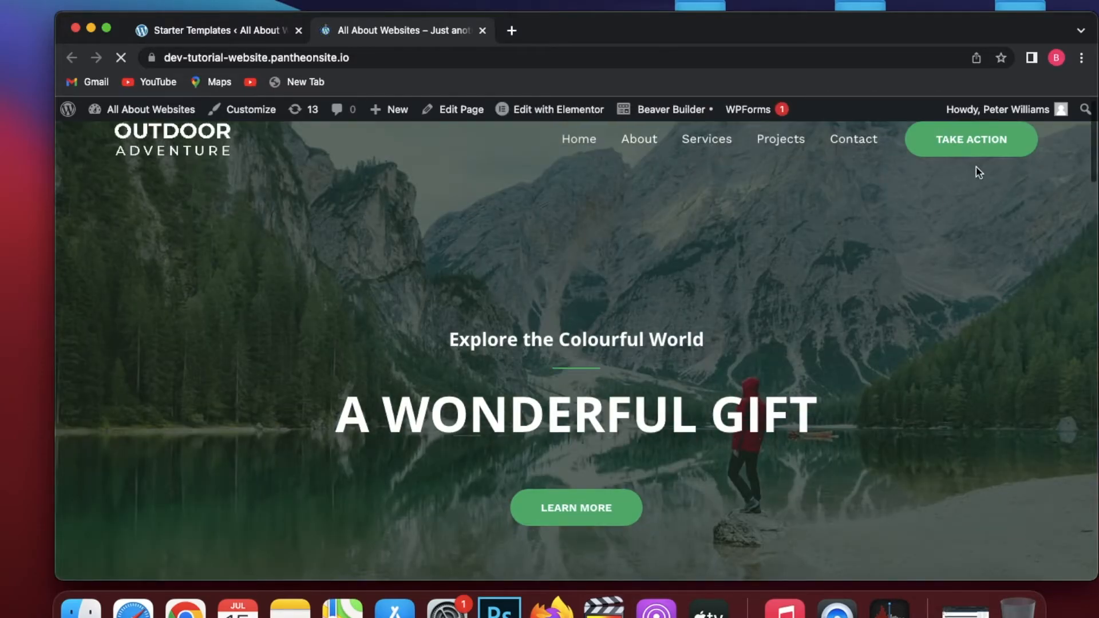
scroll(810, 324, down, 3)
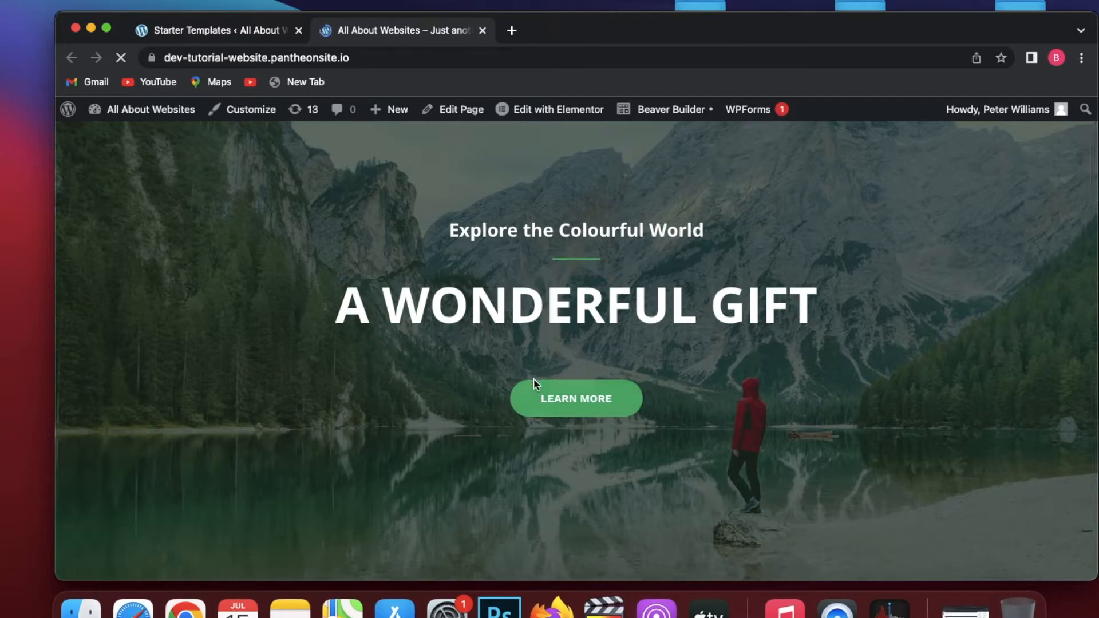
scroll(790, 362, up, 2)
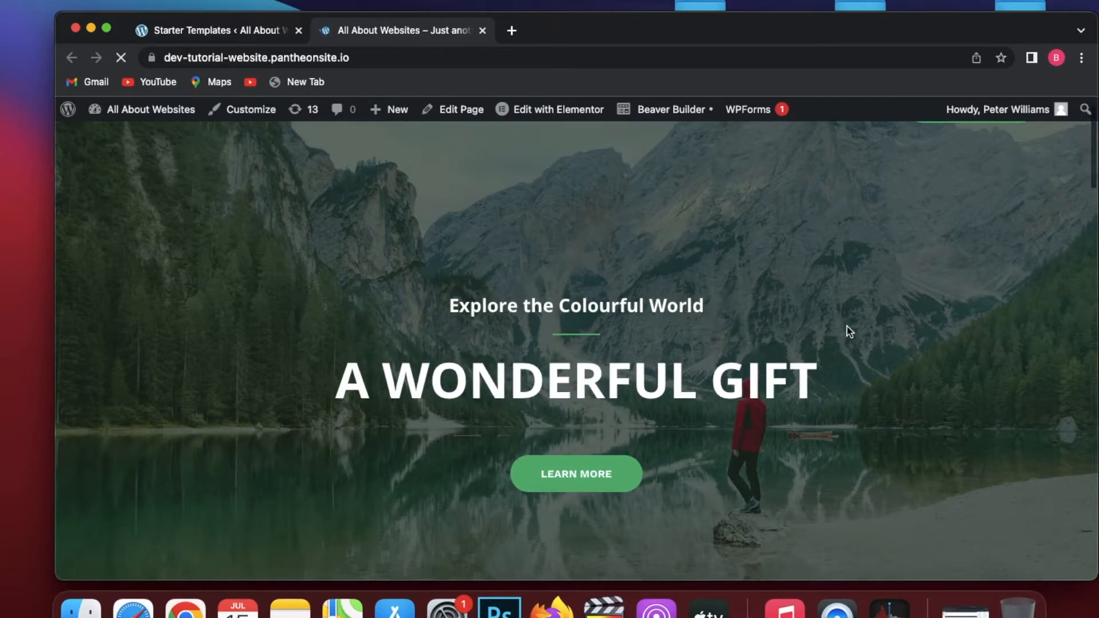
scroll(849, 331, down, 5)
scroll(848, 330, up, 6)
Edit the home page with Elementor and change the small hero heading to "Explore the Video creation"
mouse_move(548, 114)
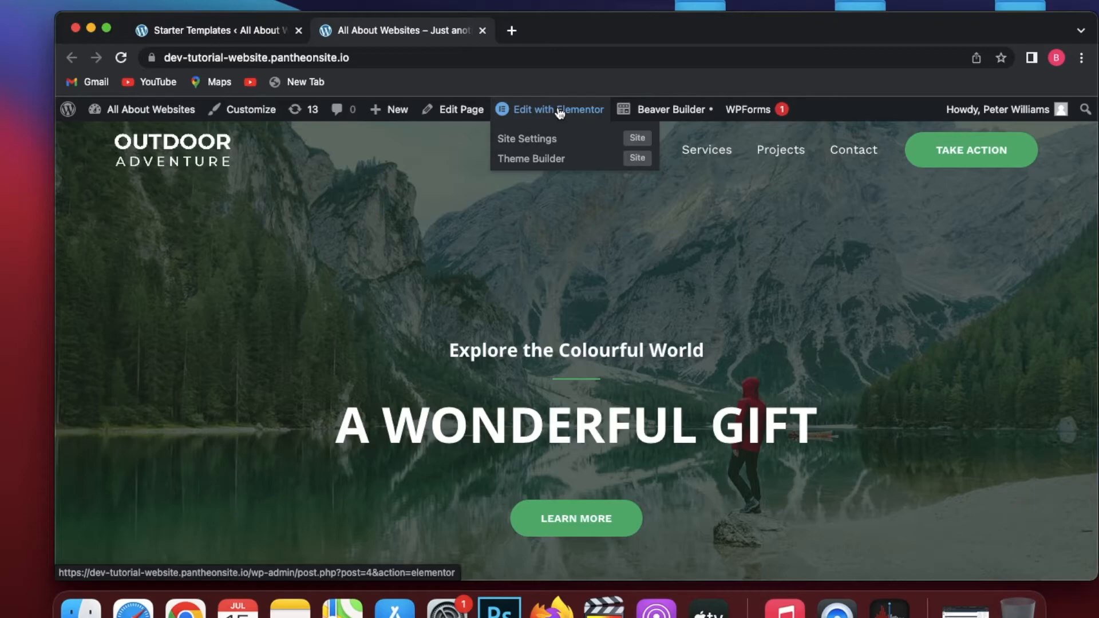
click(560, 113)
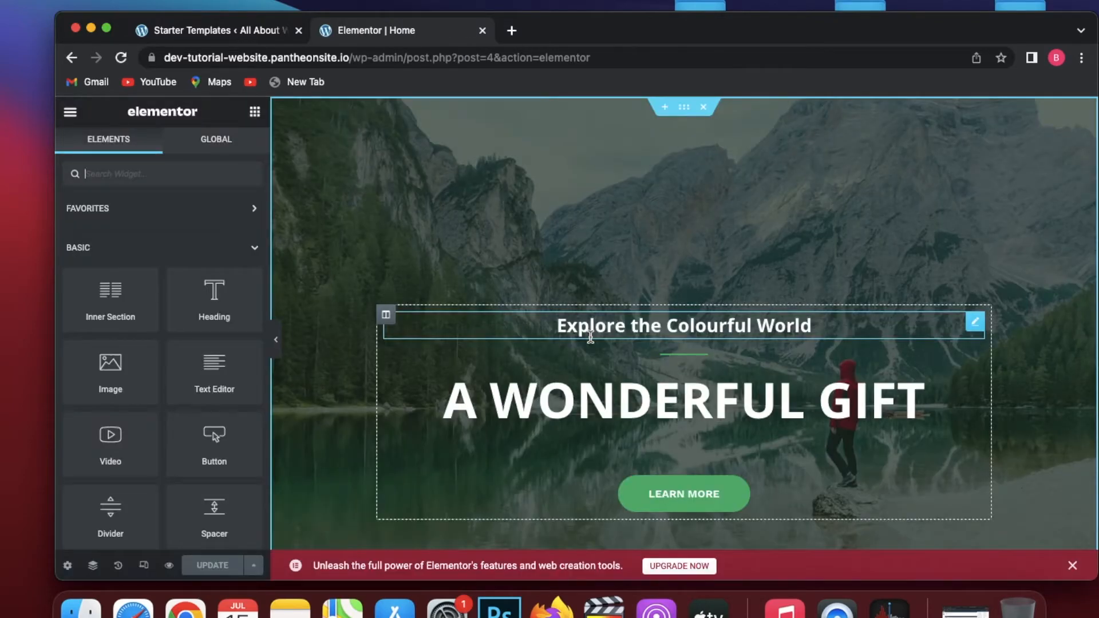
click(592, 334)
triple_click(597, 330)
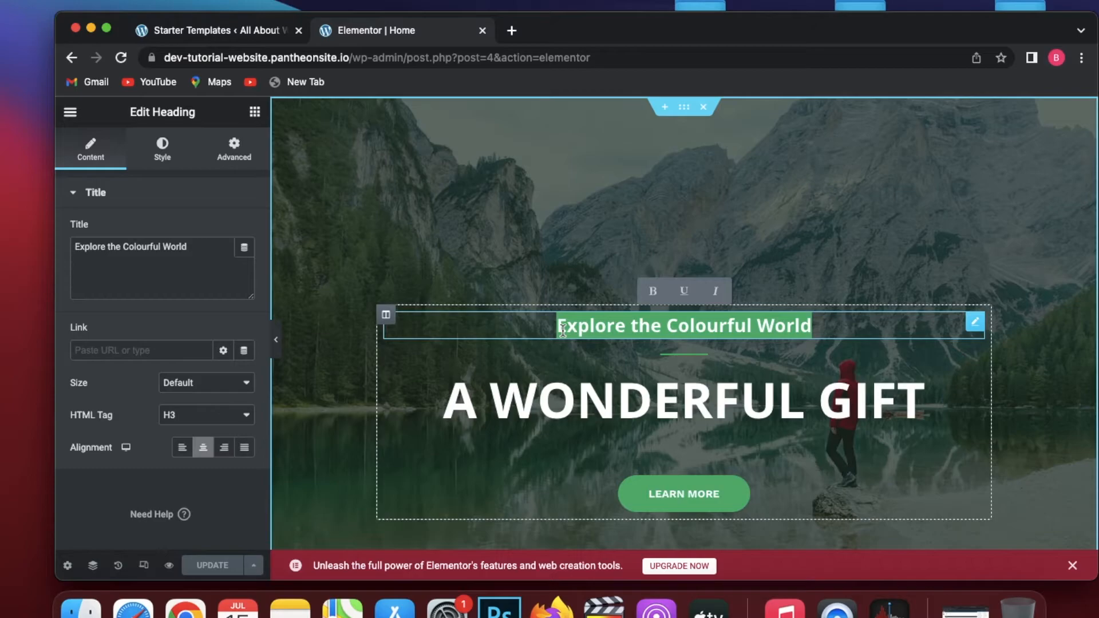
text(Explore)
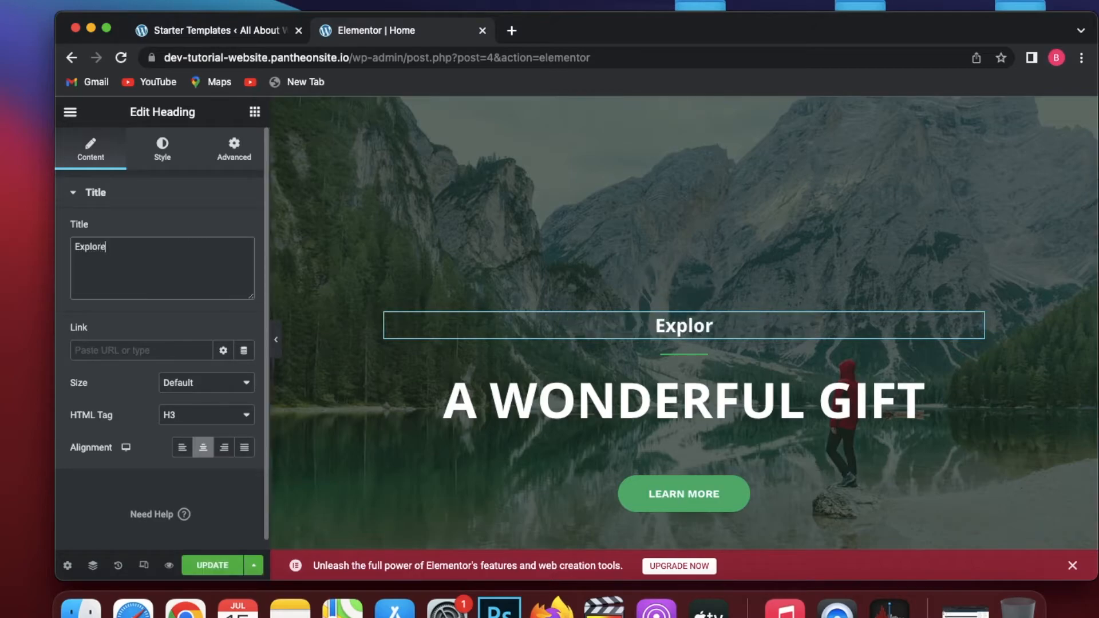
text( the Video)
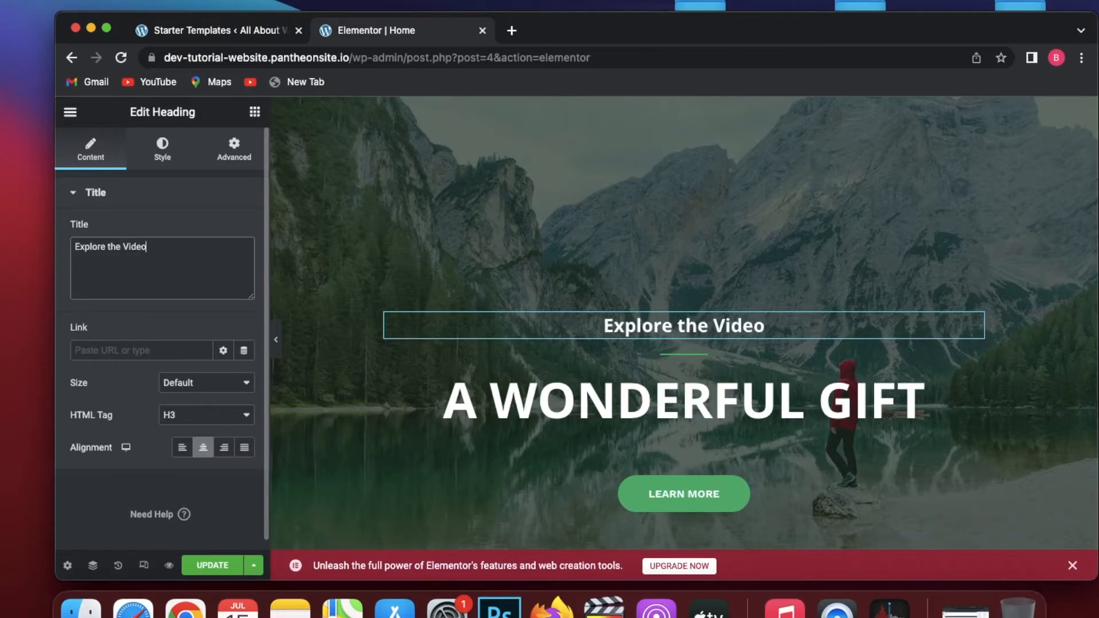
text( creation)
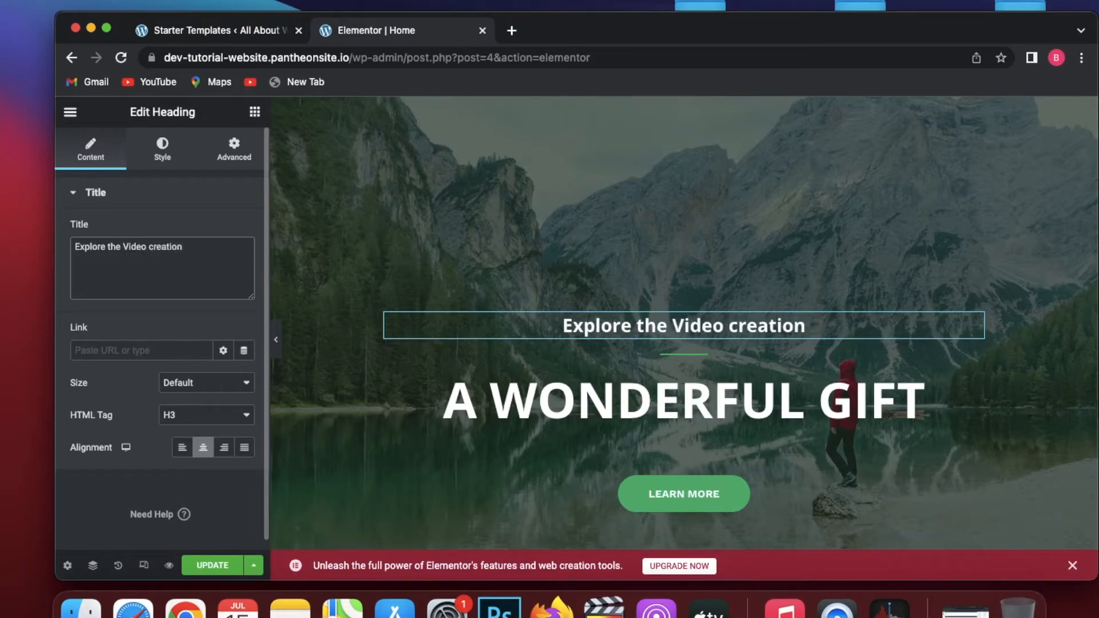
Change the main hero heading to "A Great Journey", checking the spelling of the last word in a temporary browser tab
click(629, 399)
key(super+a)
text(A Great Journy)
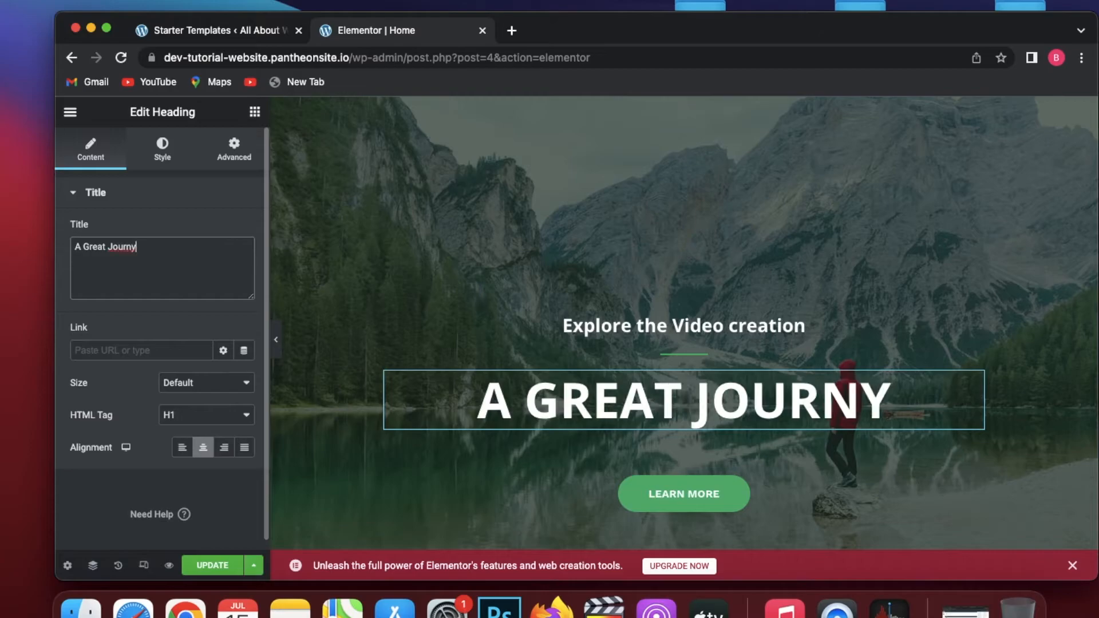
click(510, 36)
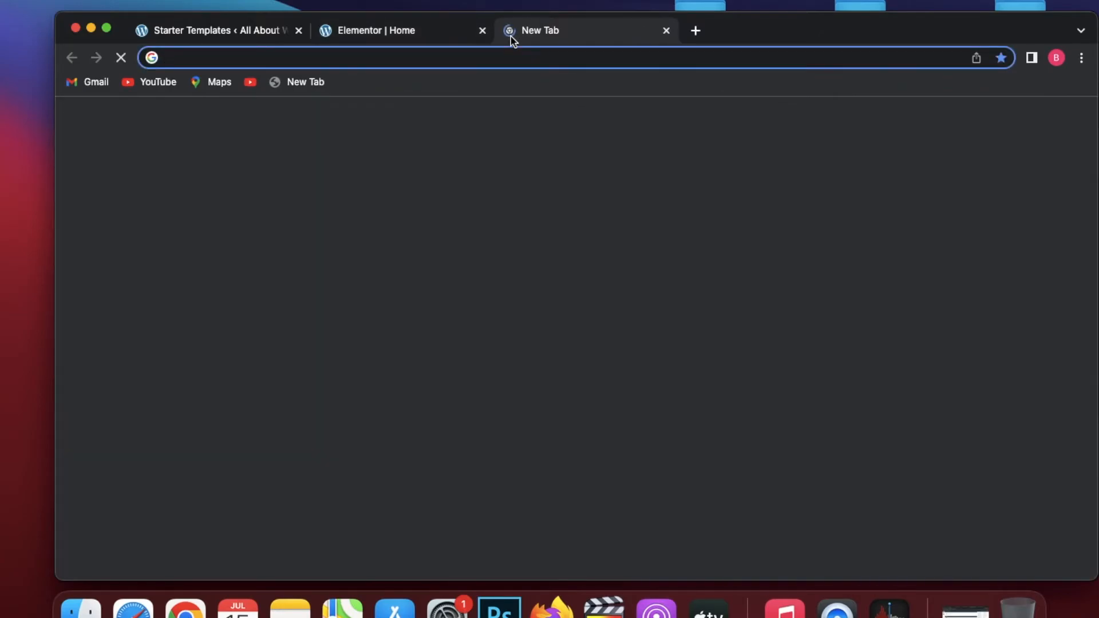
text(jour)
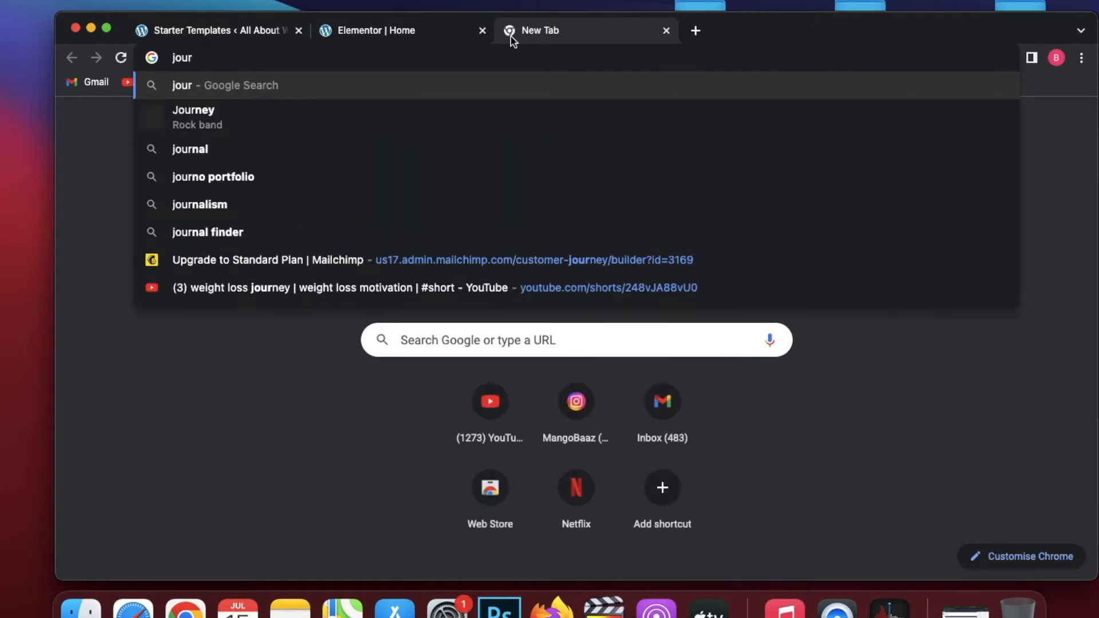
click(666, 31)
text(eat Journey)
Search Google in a new tab for a quote about video creation and copy "Be unique, inspire, and connect."
scroll(835, 466, down, 6)
scroll(837, 466, down, 1)
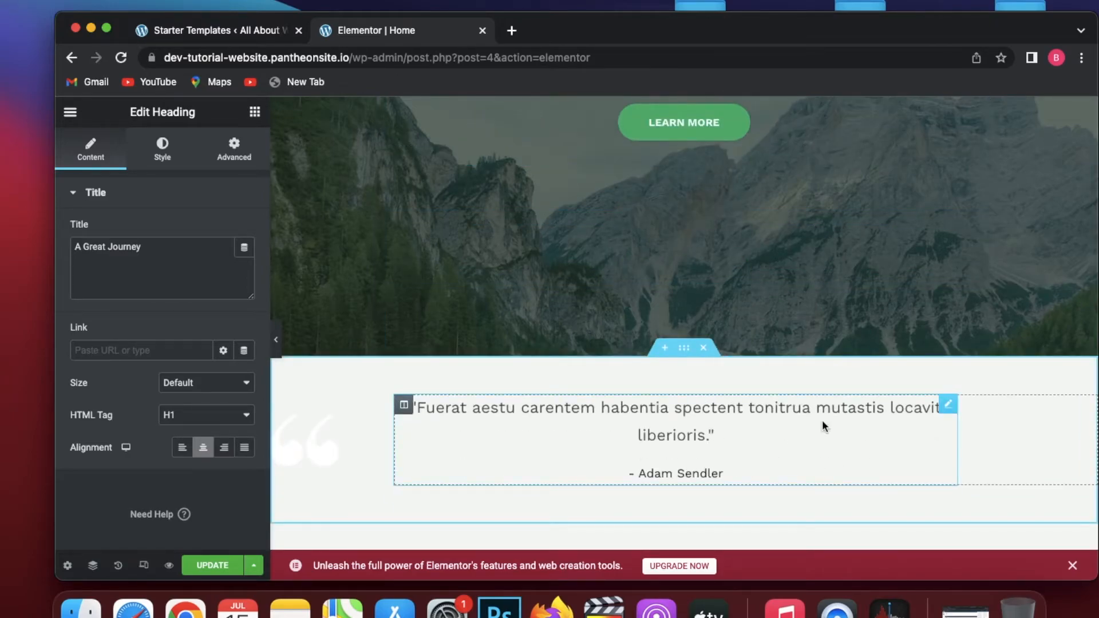
click(512, 30)
text(qoute about video creation)
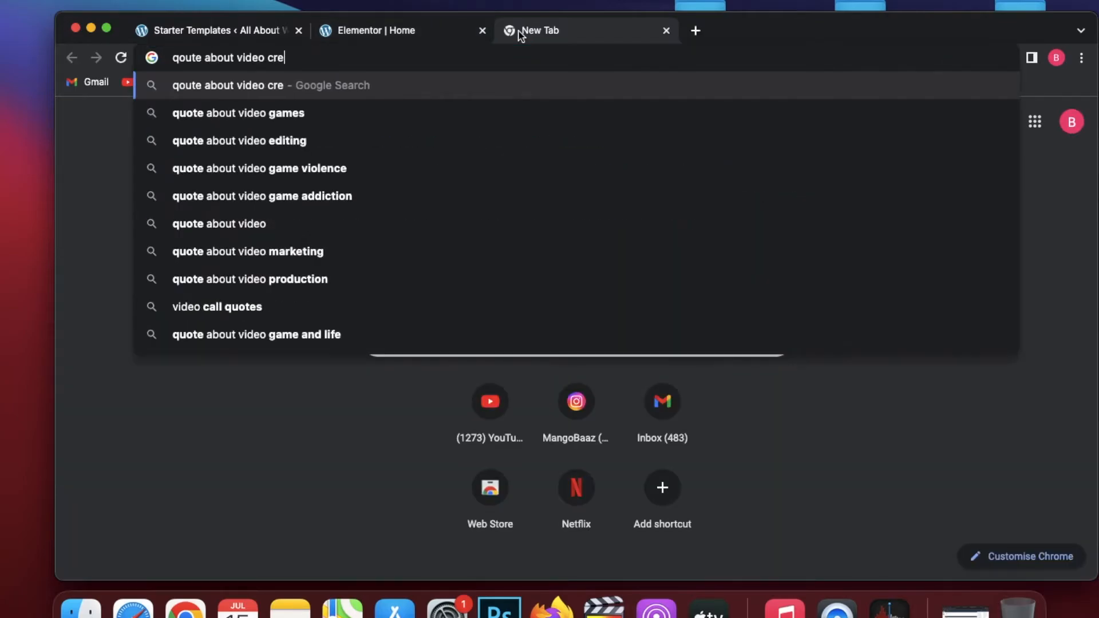
key(Return)
drag(289, 280, 191, 280)
key(super+c)
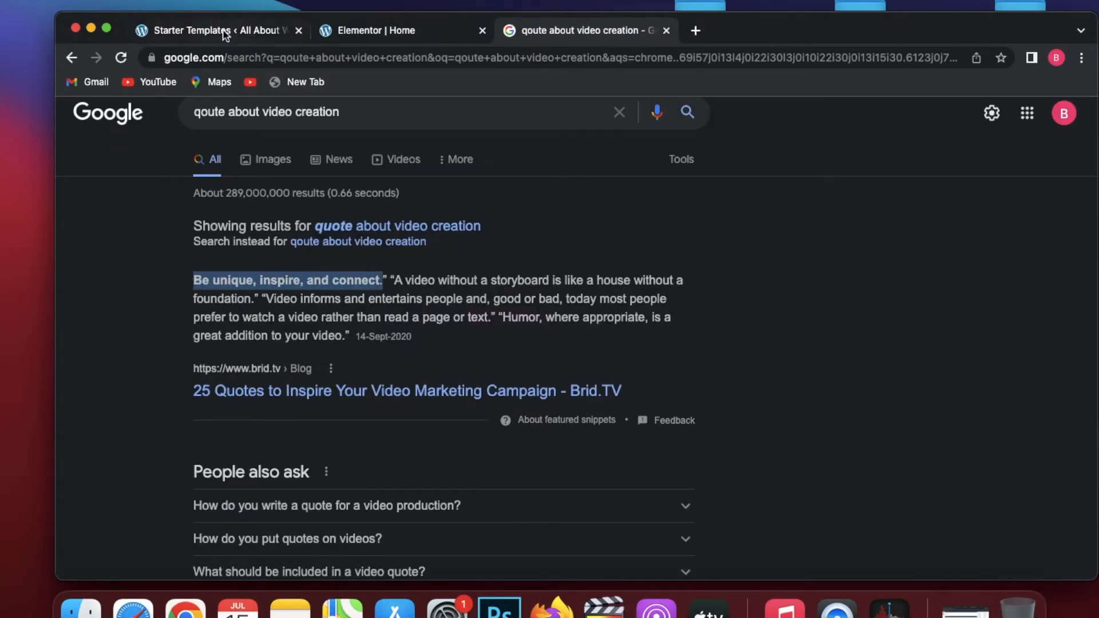
Return to the Elementor editor, replace the testimonial text with "Be unique, inspire, and connect." and set its name to "-Someone"
click(343, 30)
drag(718, 436, 417, 398)
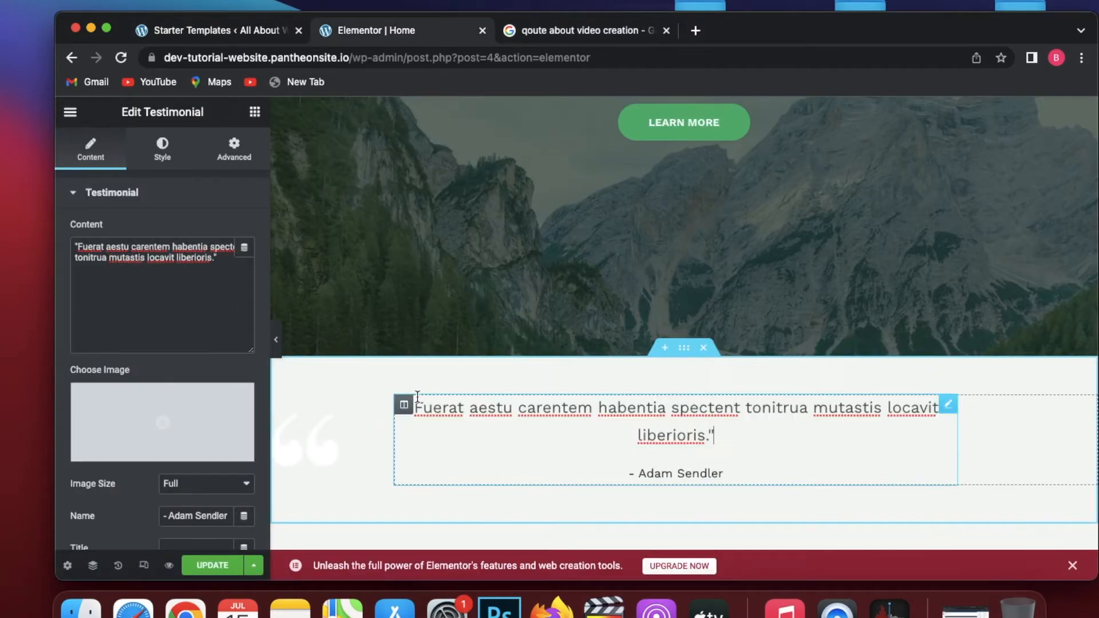
key(super+v)
drag(220, 344, 75, 243)
key(BackSpace)
key(super+a)
key(BackSpace)
key(super+v)
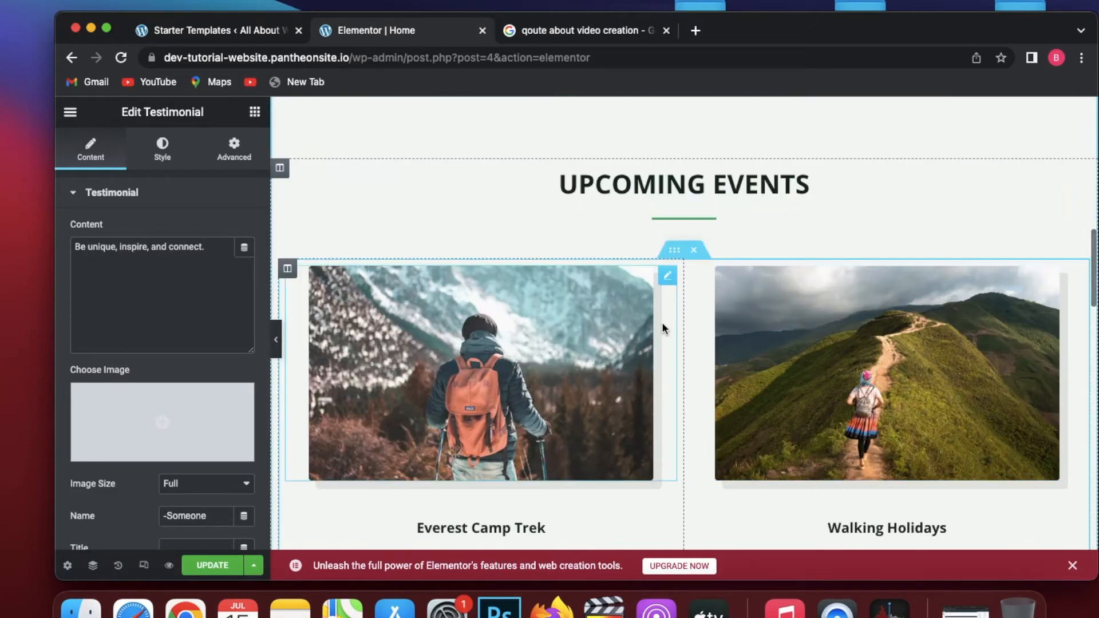
Try the Thumbnail, Medium and Custom sizes on the Everest Camp Trek image under Upcoming Events, and set it back to Full
scroll(662, 328, down, 2)
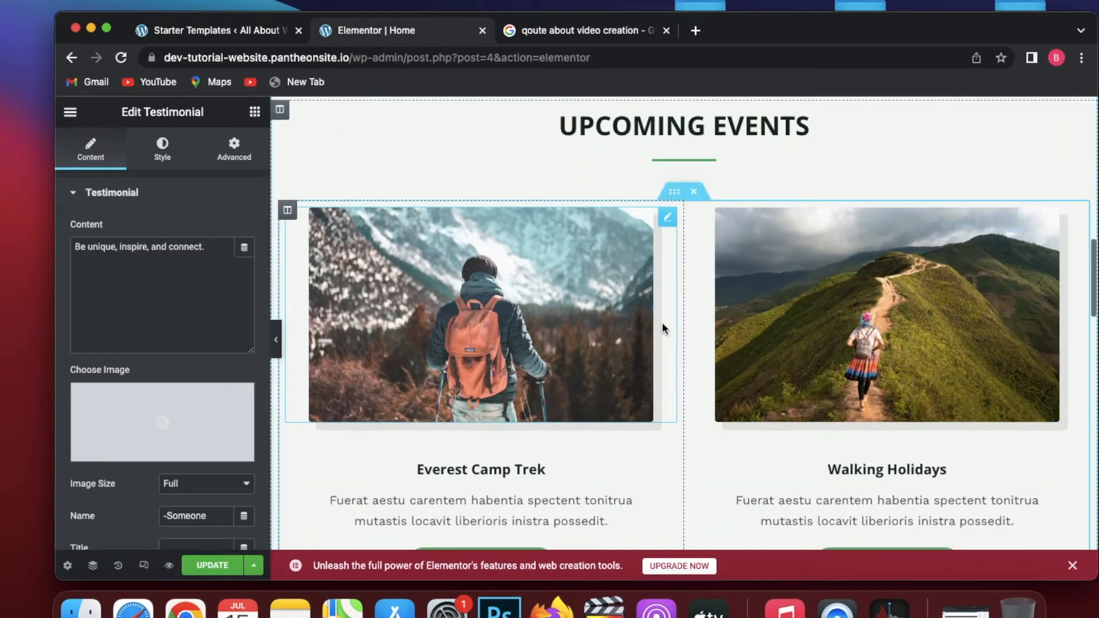
click(668, 220)
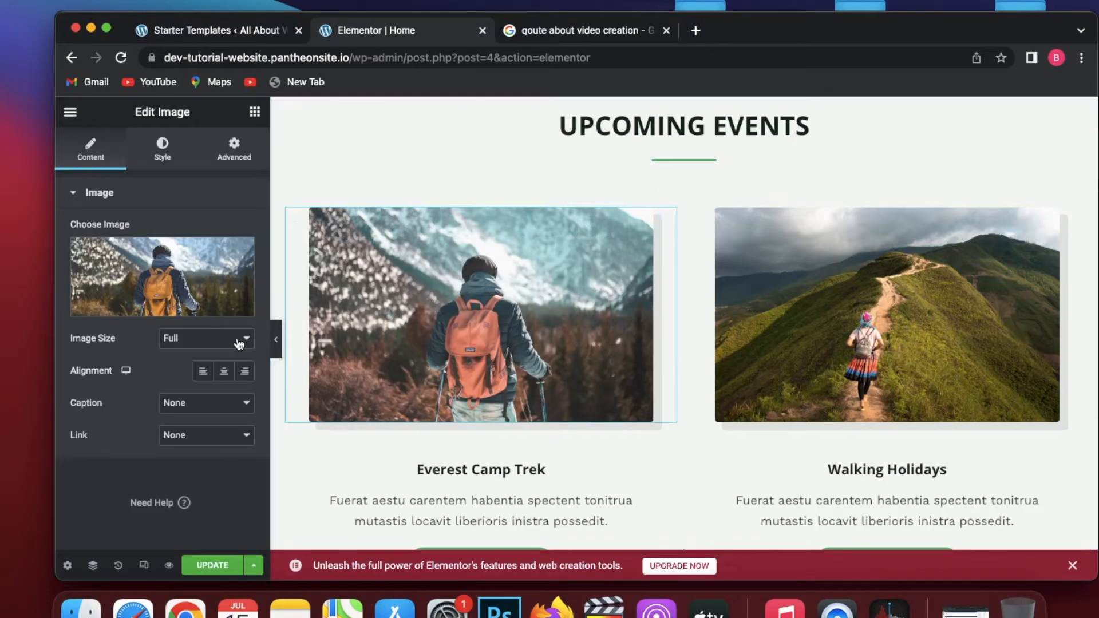
click(216, 344)
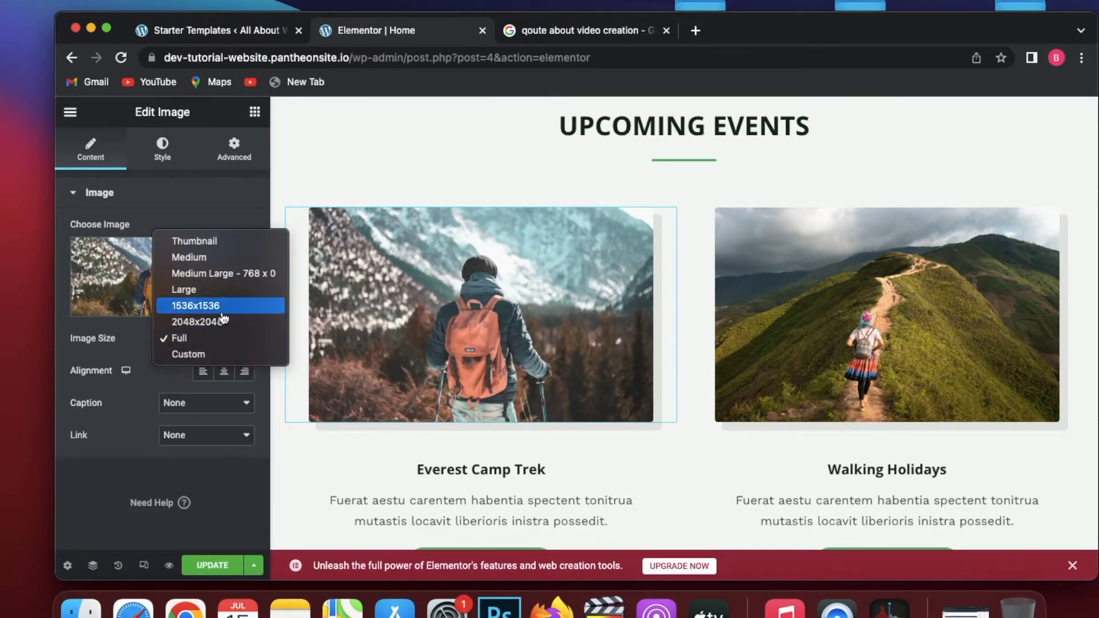
click(247, 241)
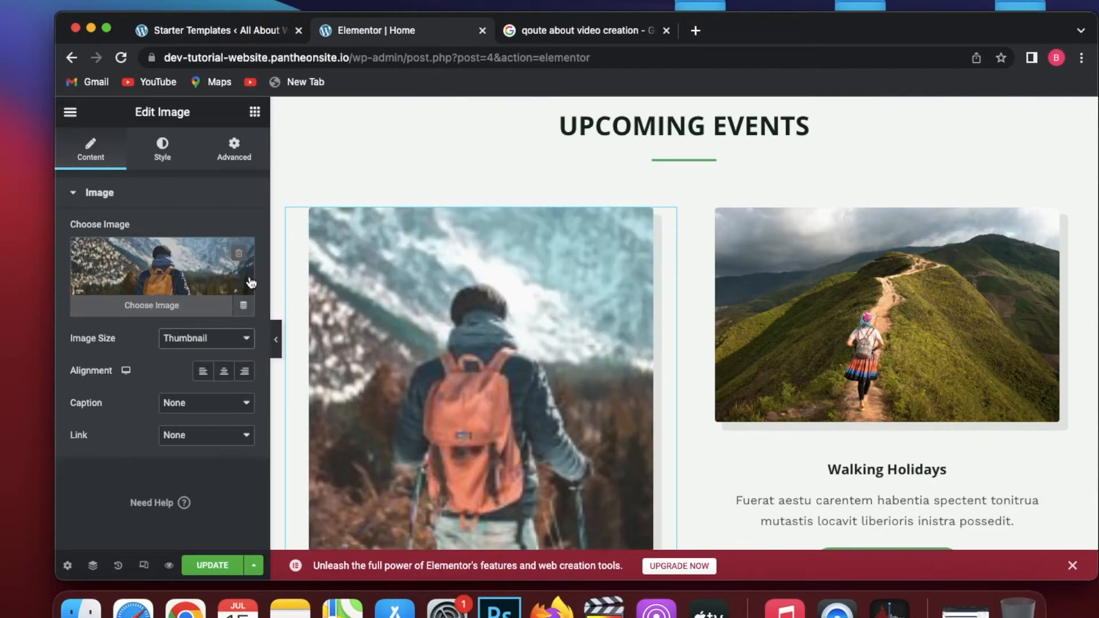
click(235, 339)
click(232, 358)
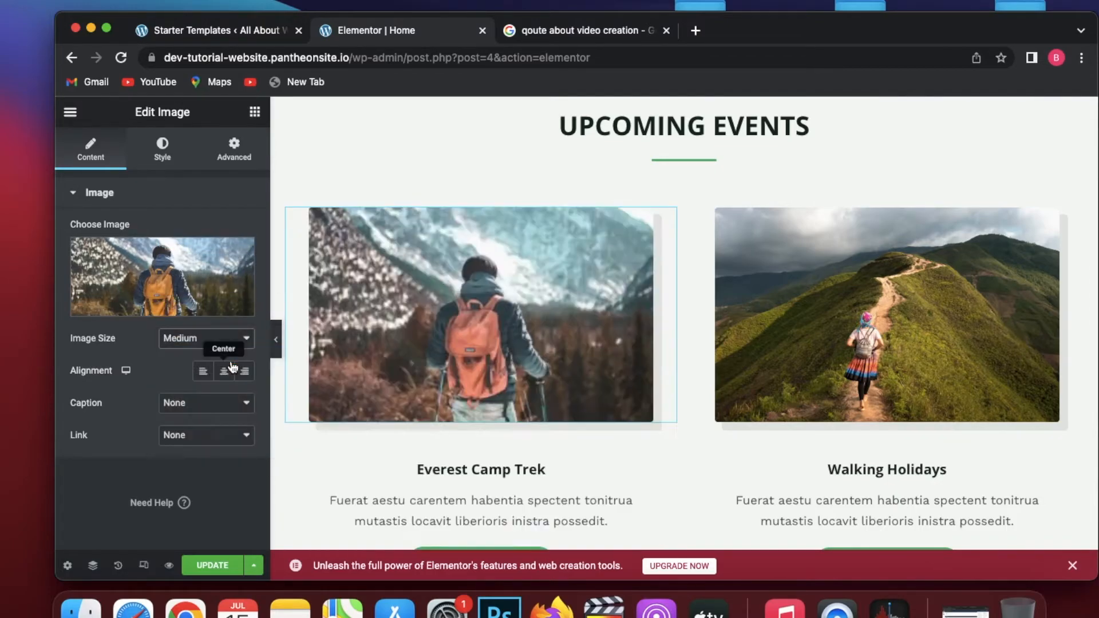
click(240, 343)
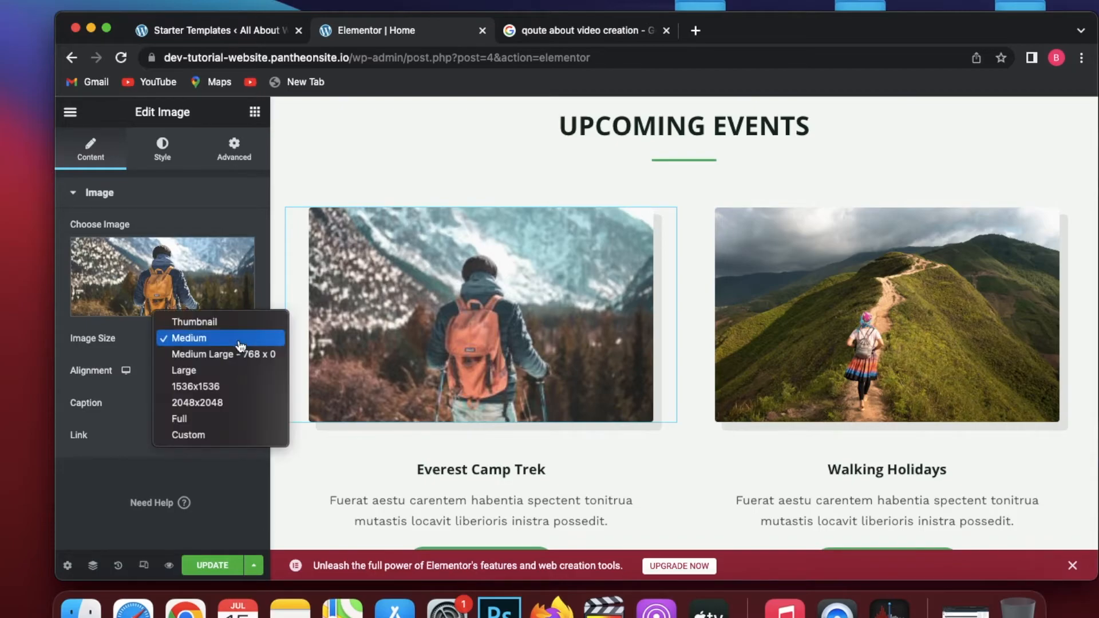
click(244, 435)
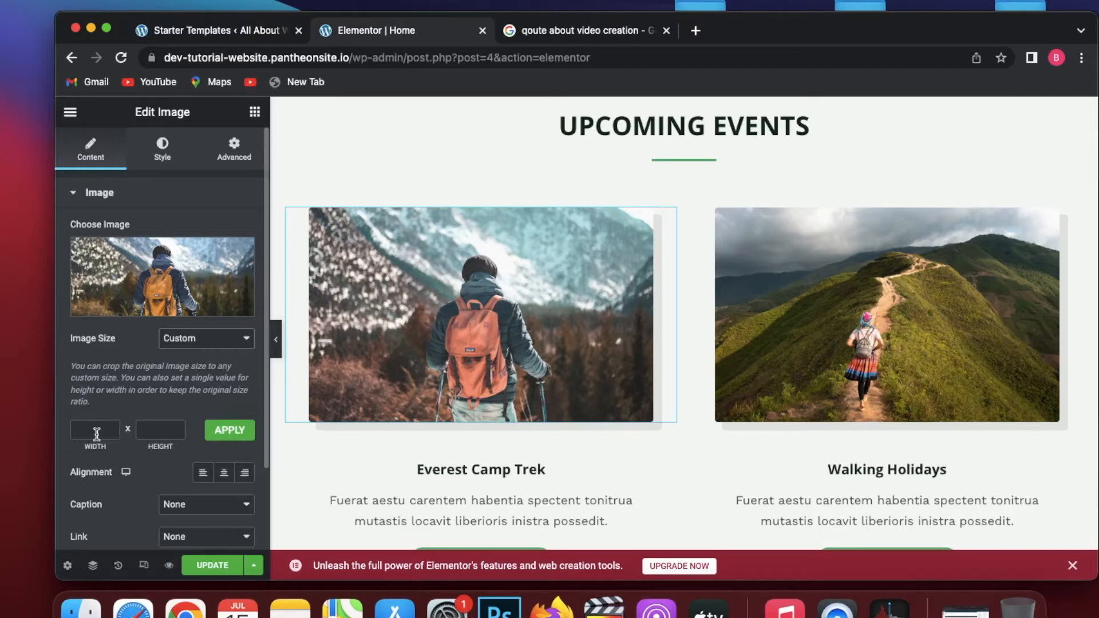
click(202, 338)
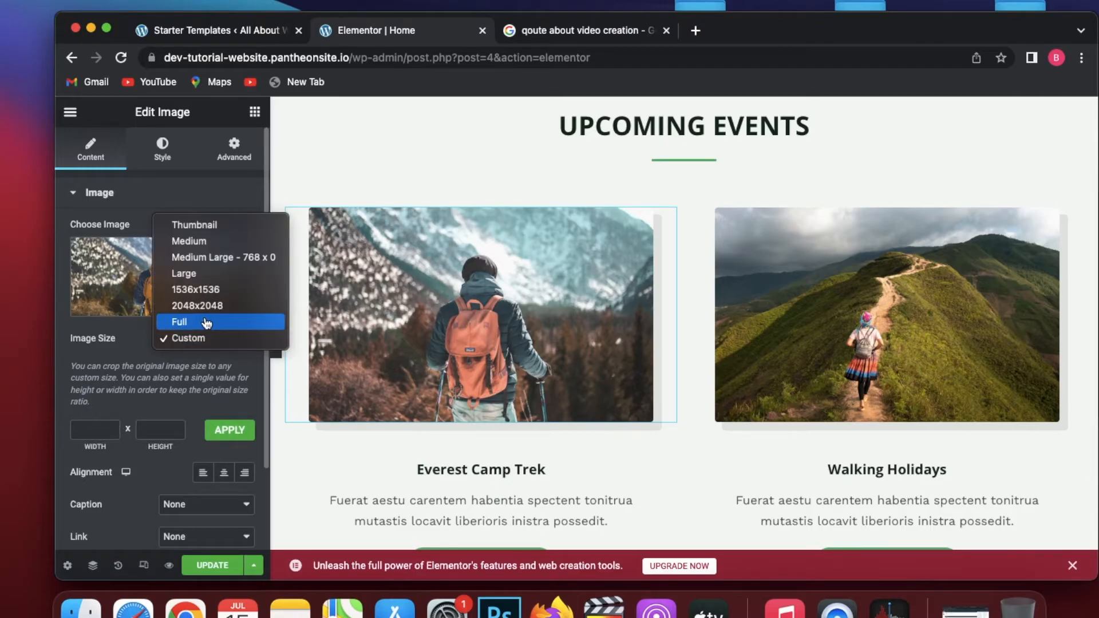
click(206, 322)
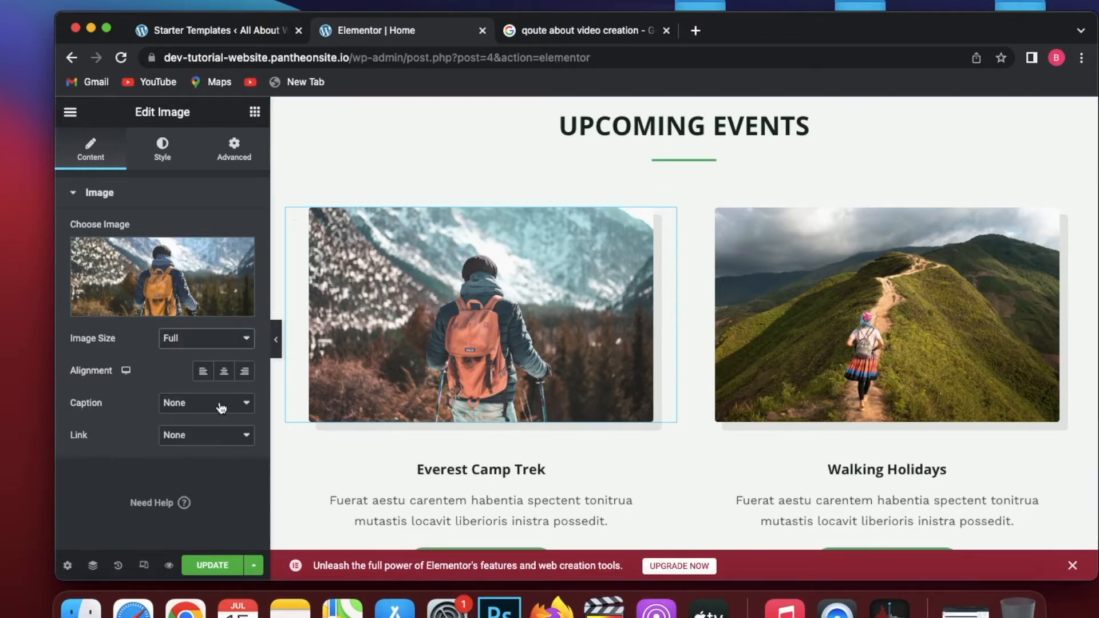
Try a custom URL link on the Everest Camp Trek image and set the link back to None
click(220, 436)
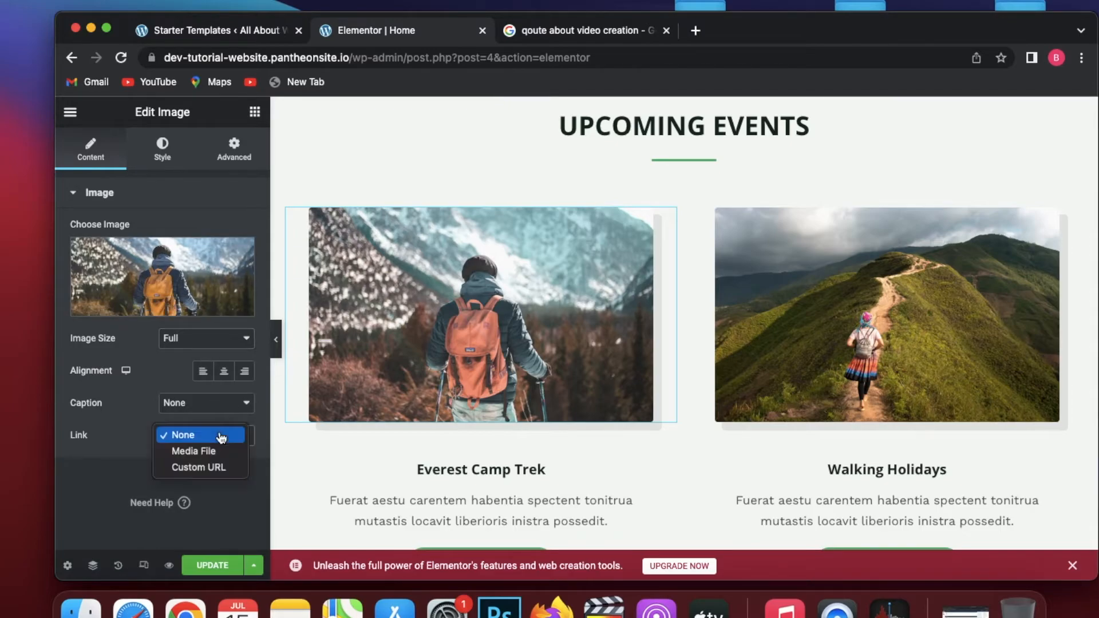
click(228, 468)
click(159, 469)
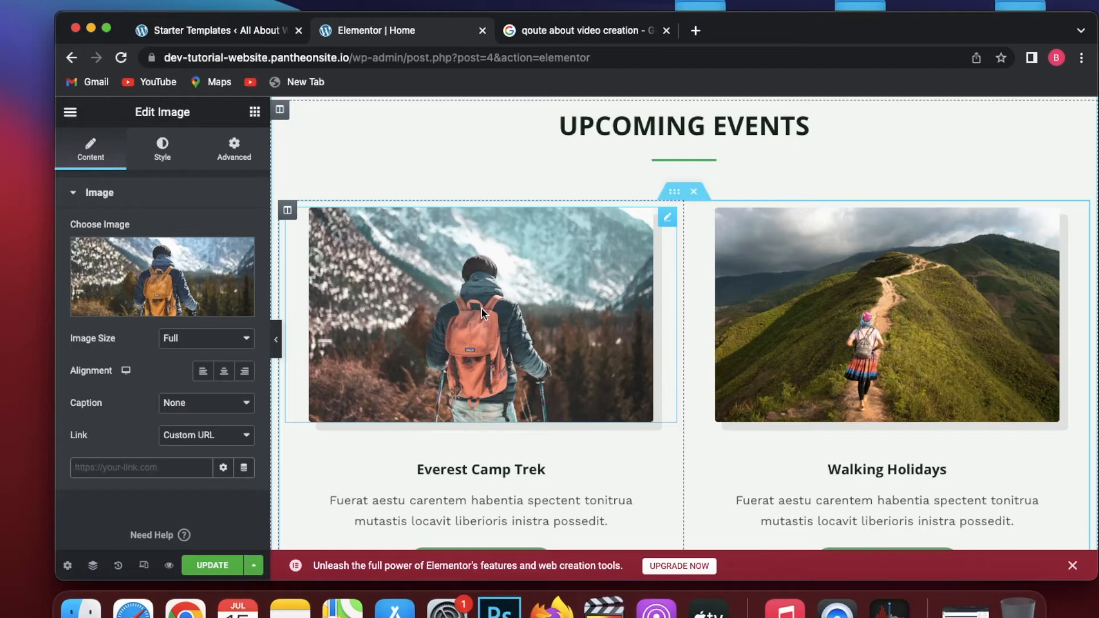
click(218, 435)
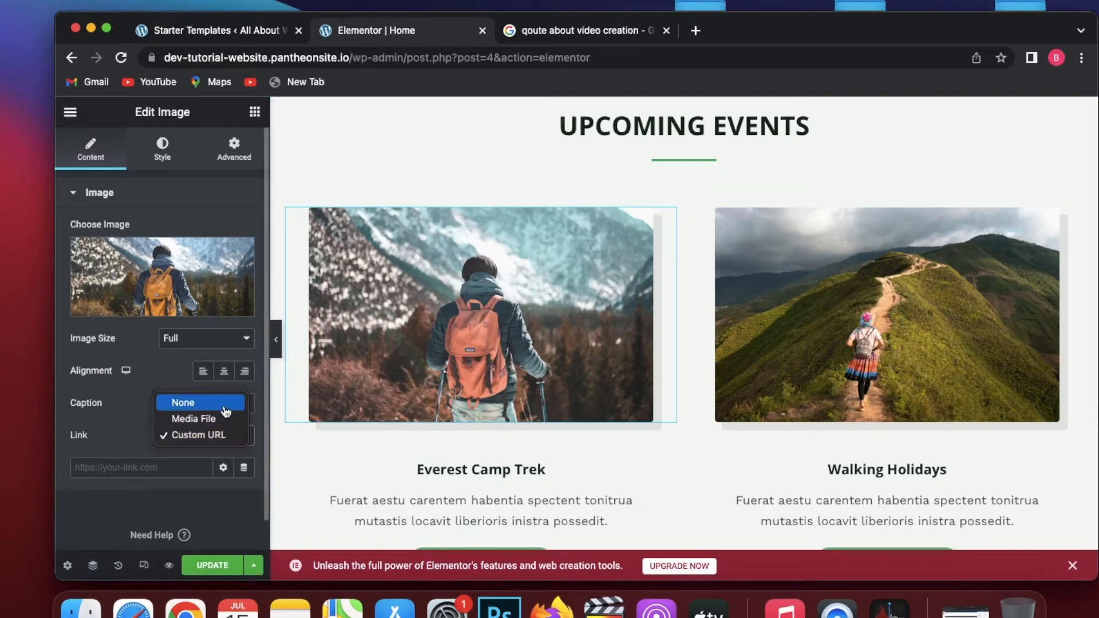
click(226, 408)
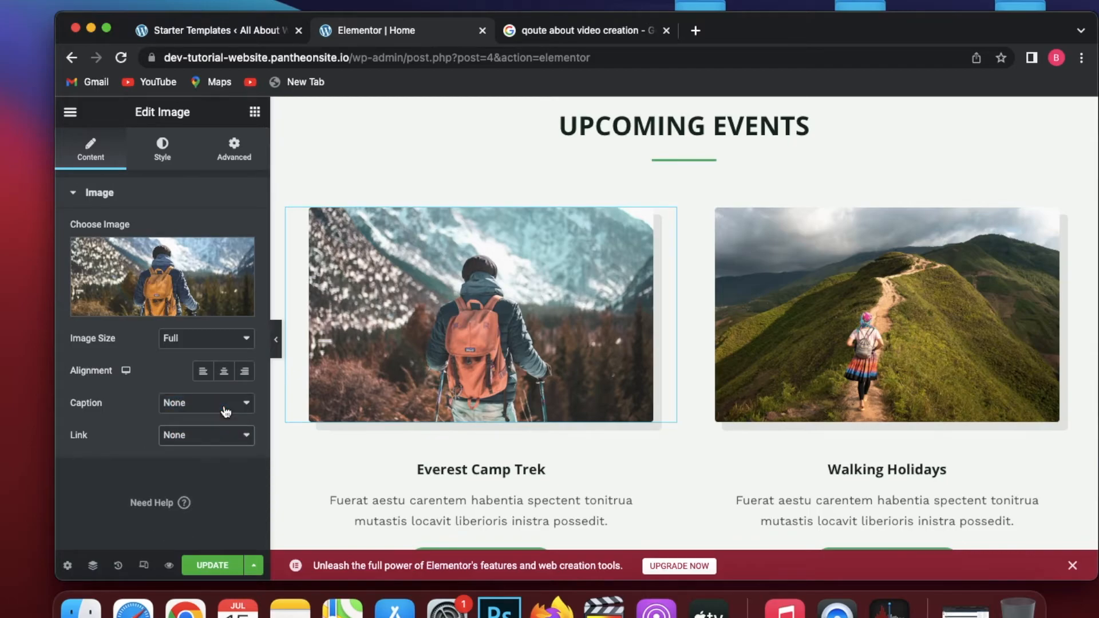
Open the media chooser for the Everest Camp Trek image and check its free image and file upload options
click(167, 301)
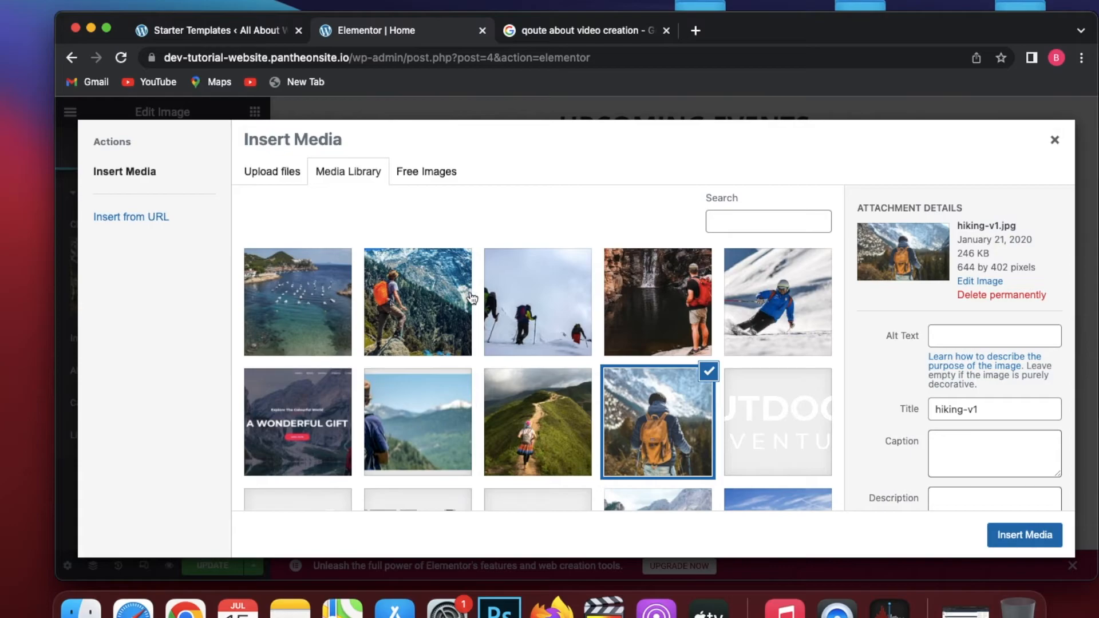
click(419, 170)
click(273, 172)
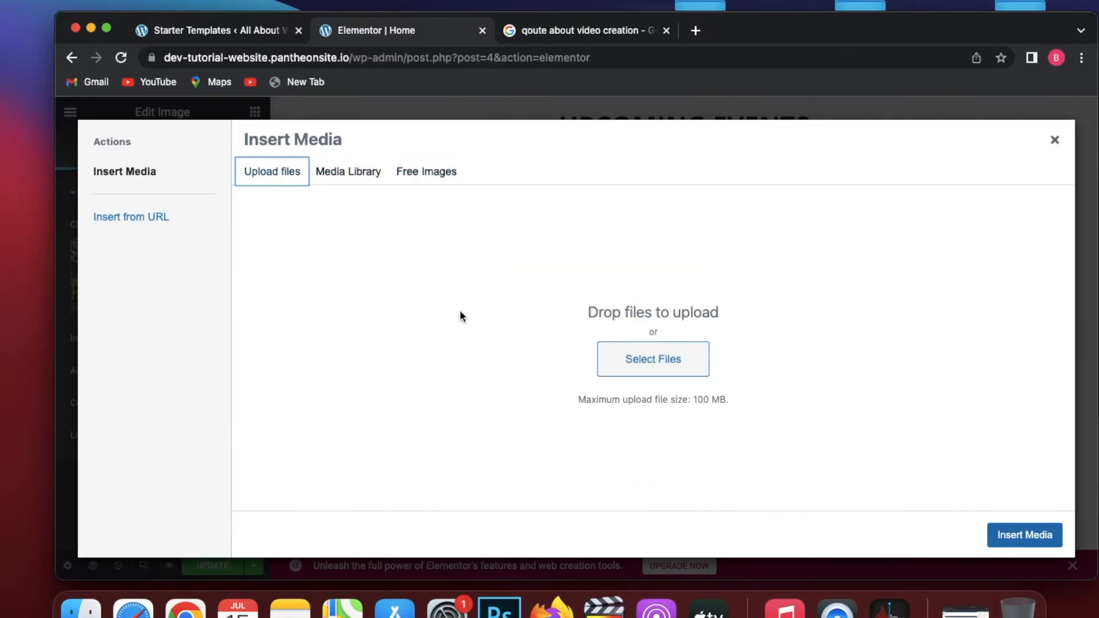
click(632, 362)
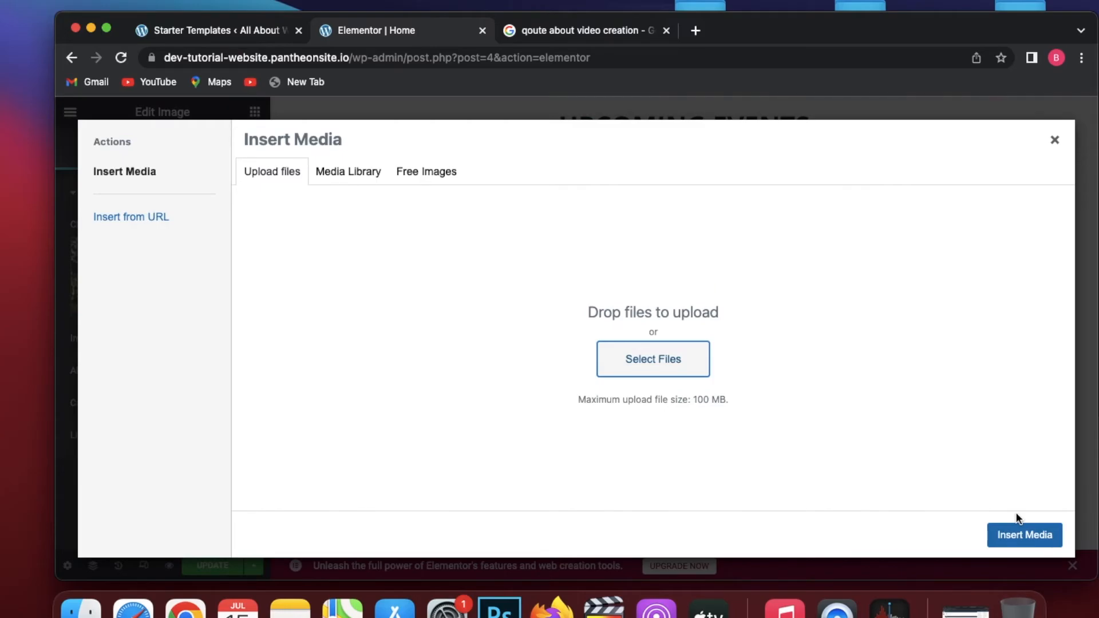
Replace the Everest Camp Trek image with the media library photo of the red-jacketed skier facing the camera
scroll(476, 294, down, 4)
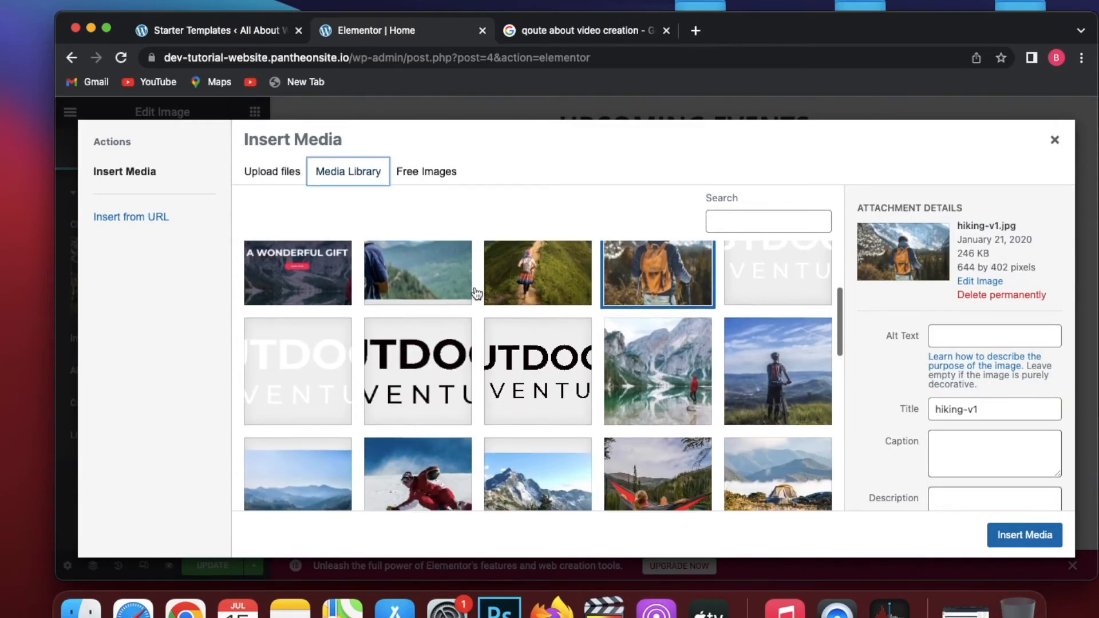
scroll(477, 293, down, 5)
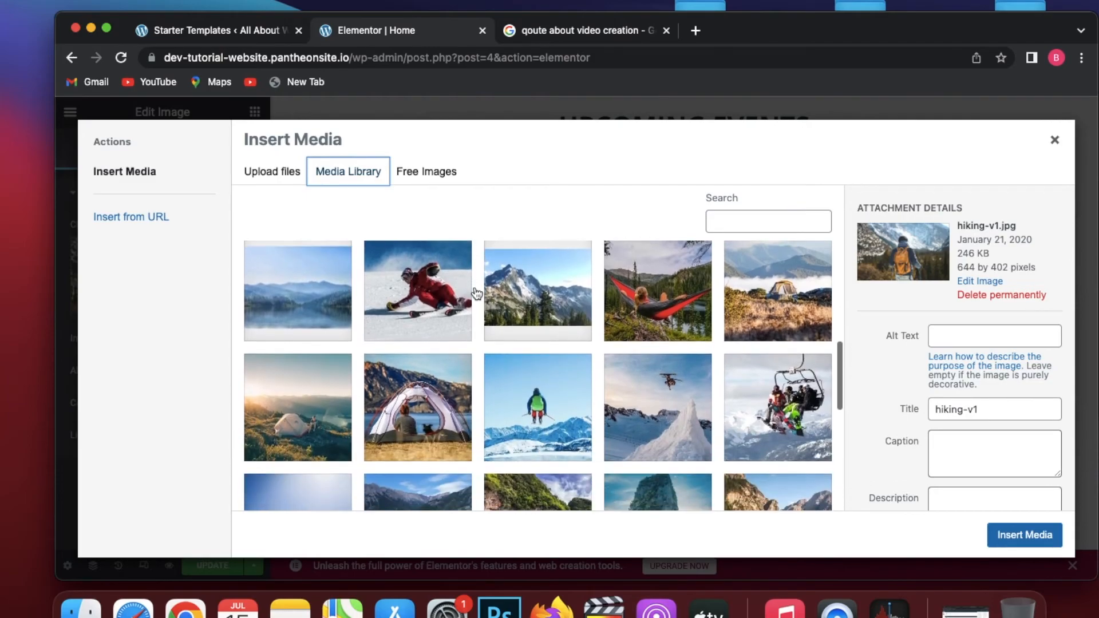
scroll(477, 294, down, 3)
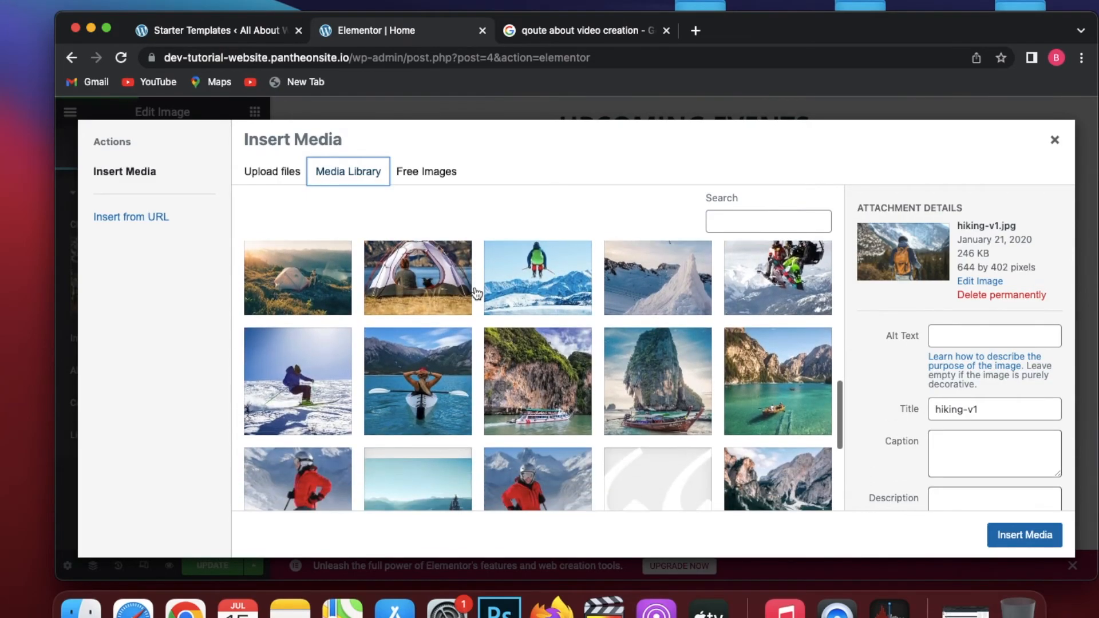
scroll(477, 294, down, 3)
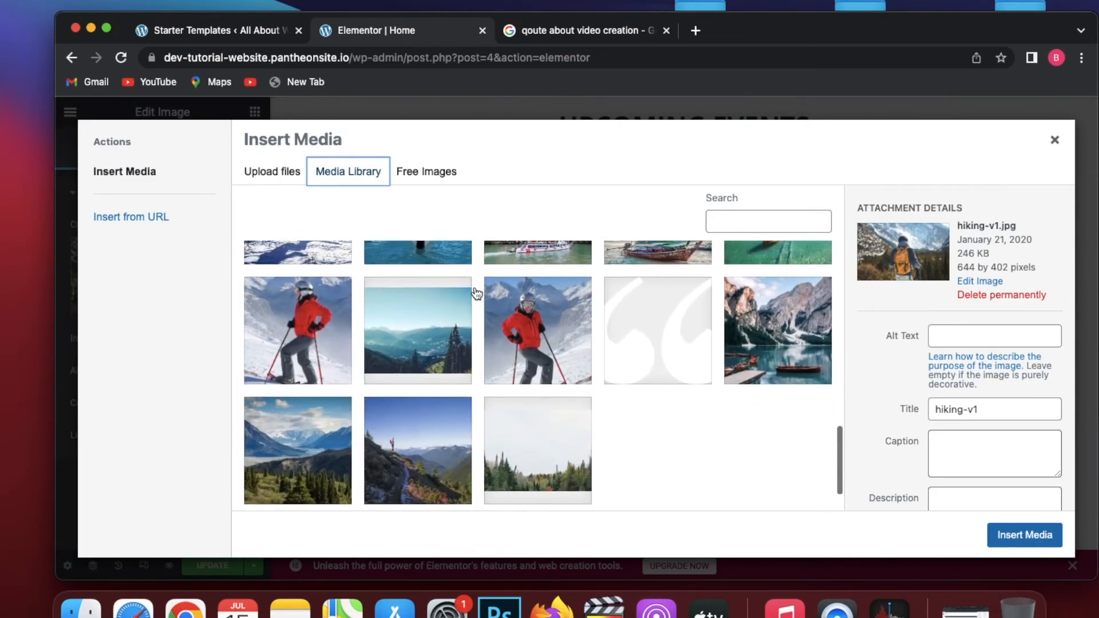
click(541, 326)
click(1013, 545)
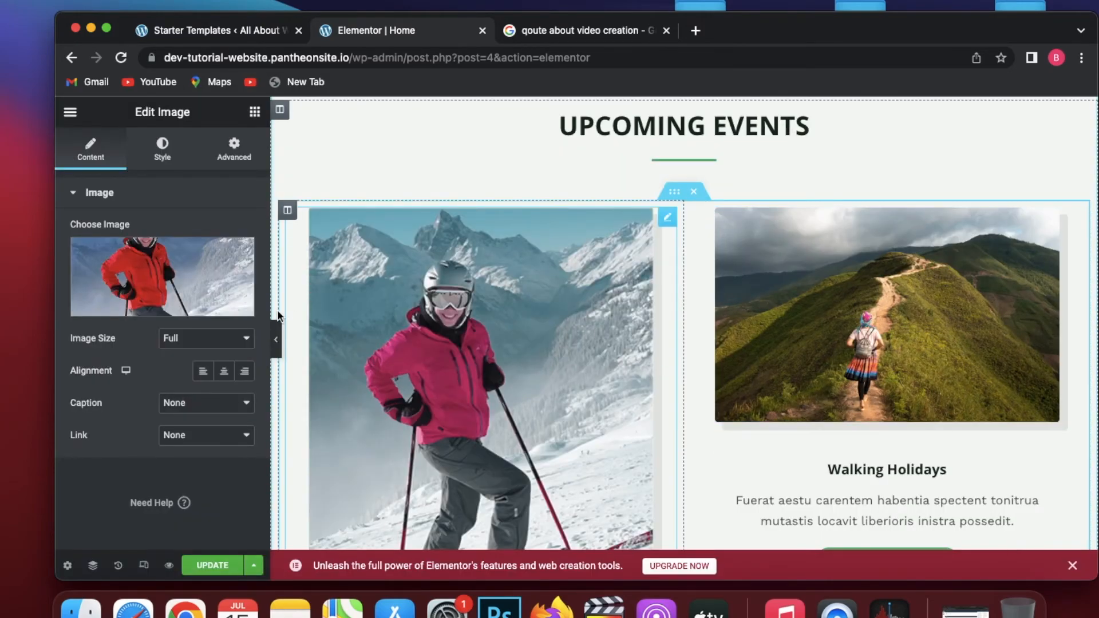
Set the image size of the skier photo under Upcoming Events to Thumbnail
click(224, 339)
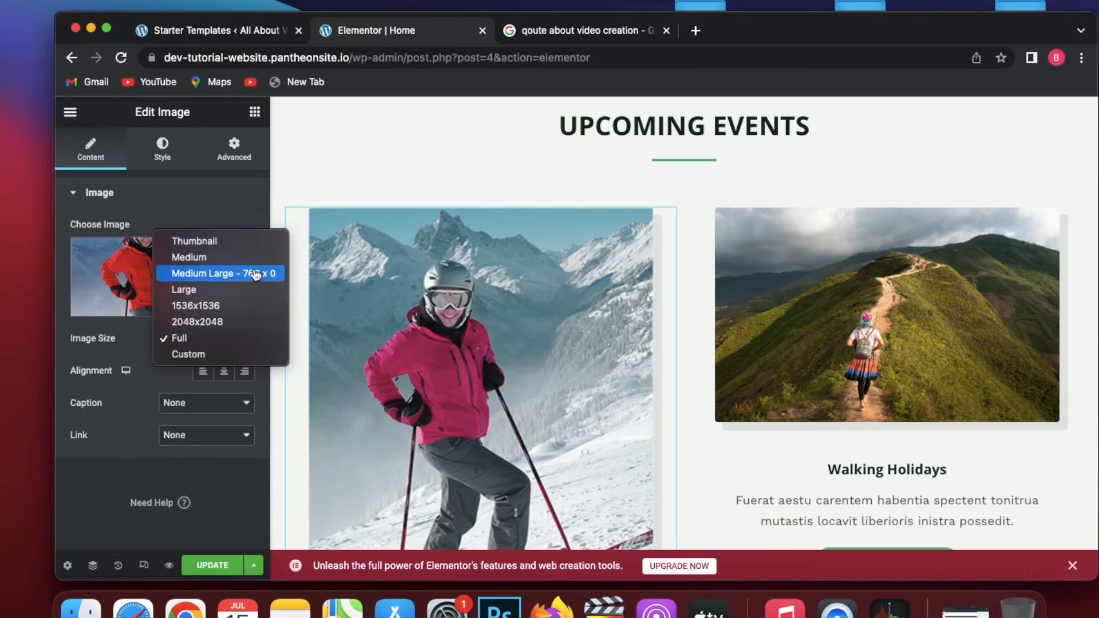
click(269, 243)
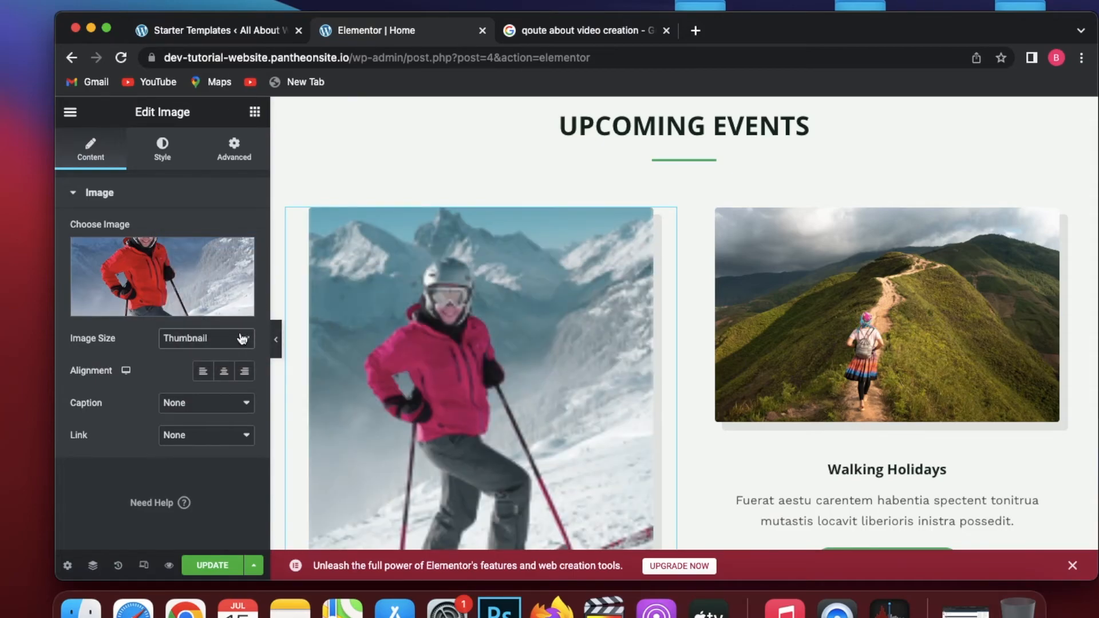
scroll(358, 329, down, 1)
scroll(356, 323, down, 2)
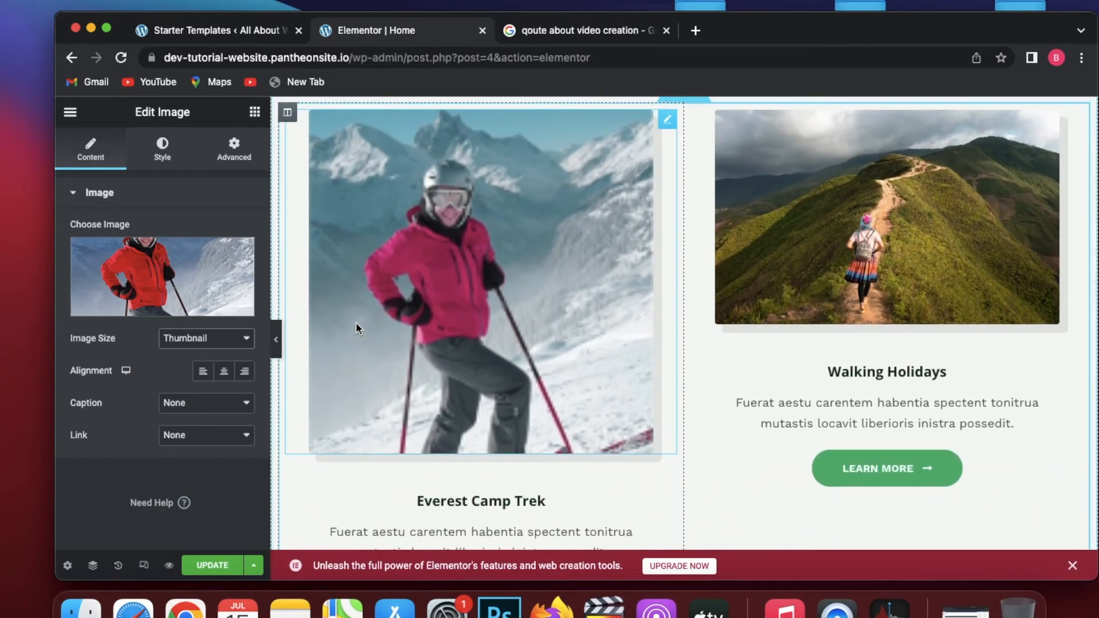
scroll(356, 324, up, 1)
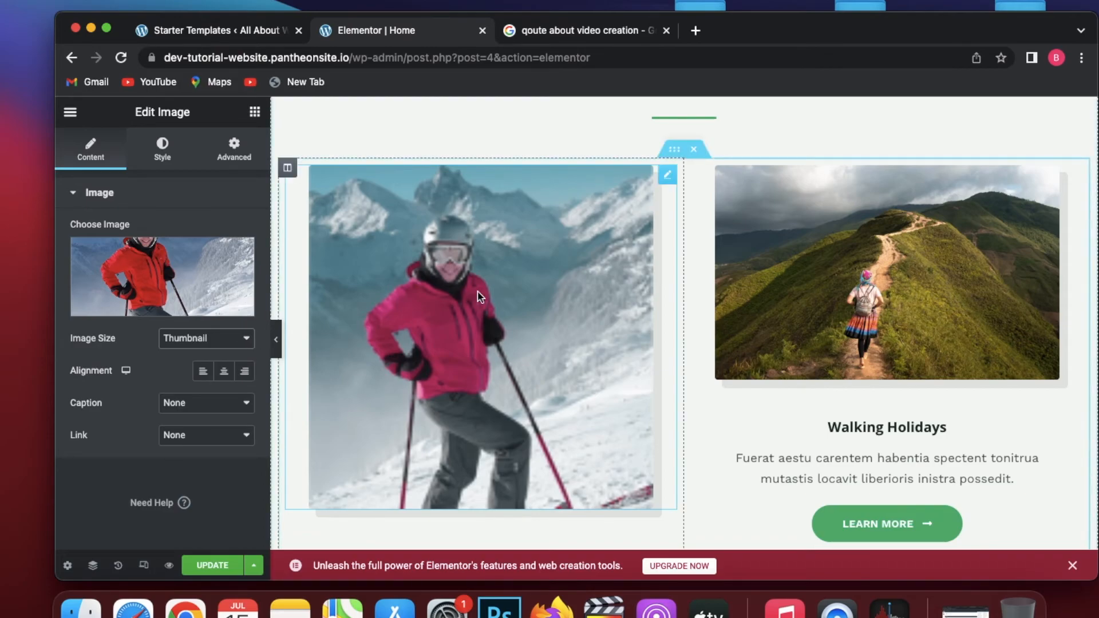
scroll(480, 296, up, 5)
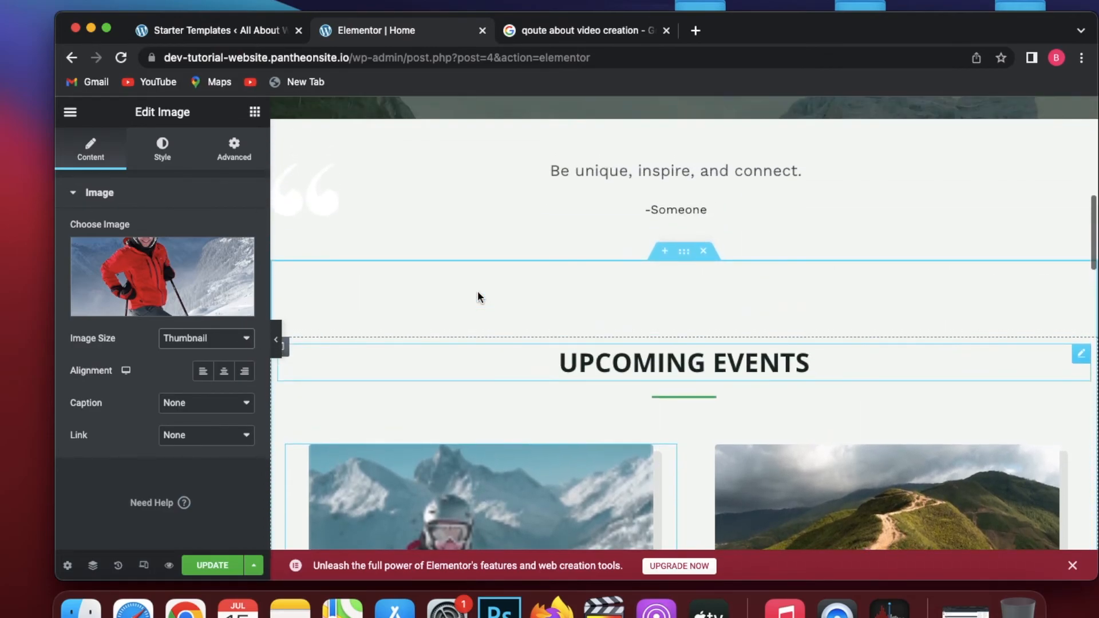
triple_click(634, 356)
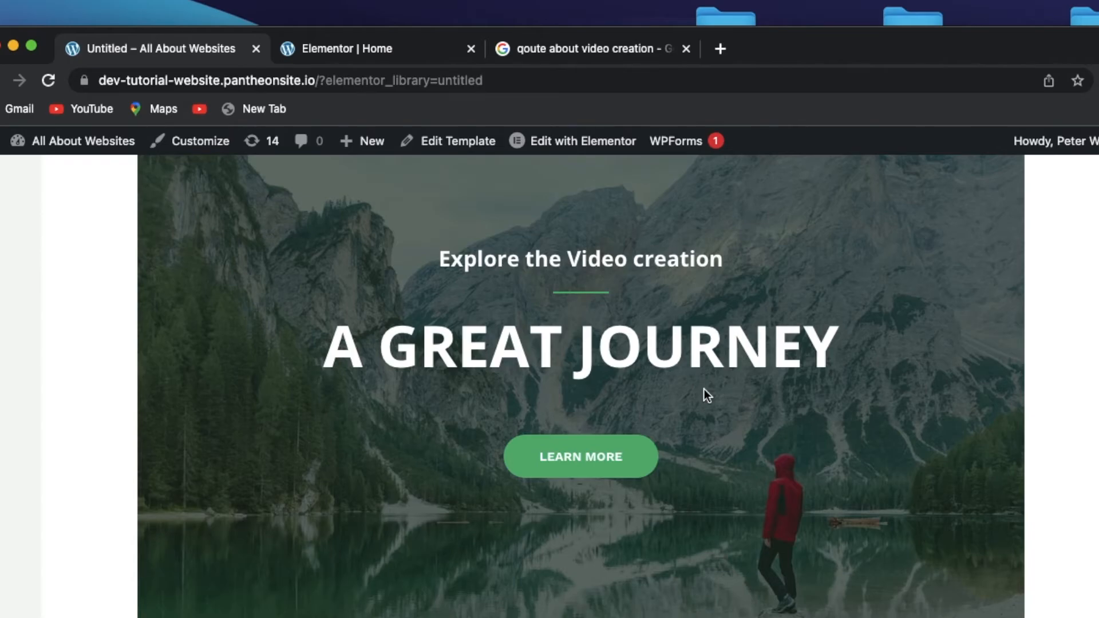
Look over the page on the website, checking the hero headings, the quote and the Upcoming Events cards
scroll(705, 392, down, 4)
scroll(704, 389, down, 2)
scroll(704, 389, up, 4)
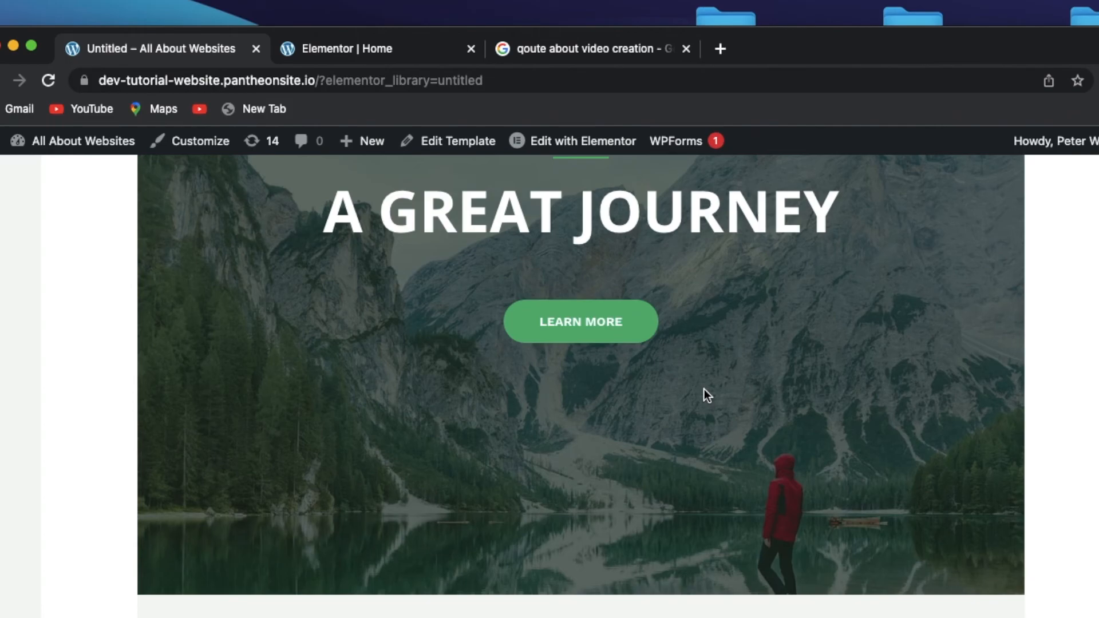
scroll(704, 389, down, 3)
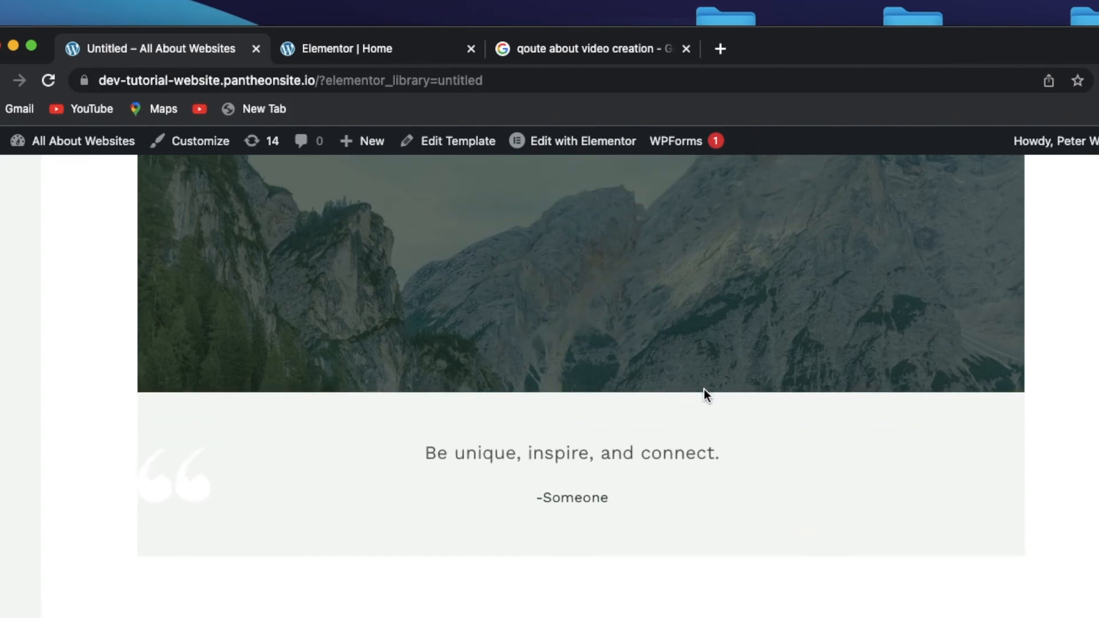
scroll(703, 390, down, 5)
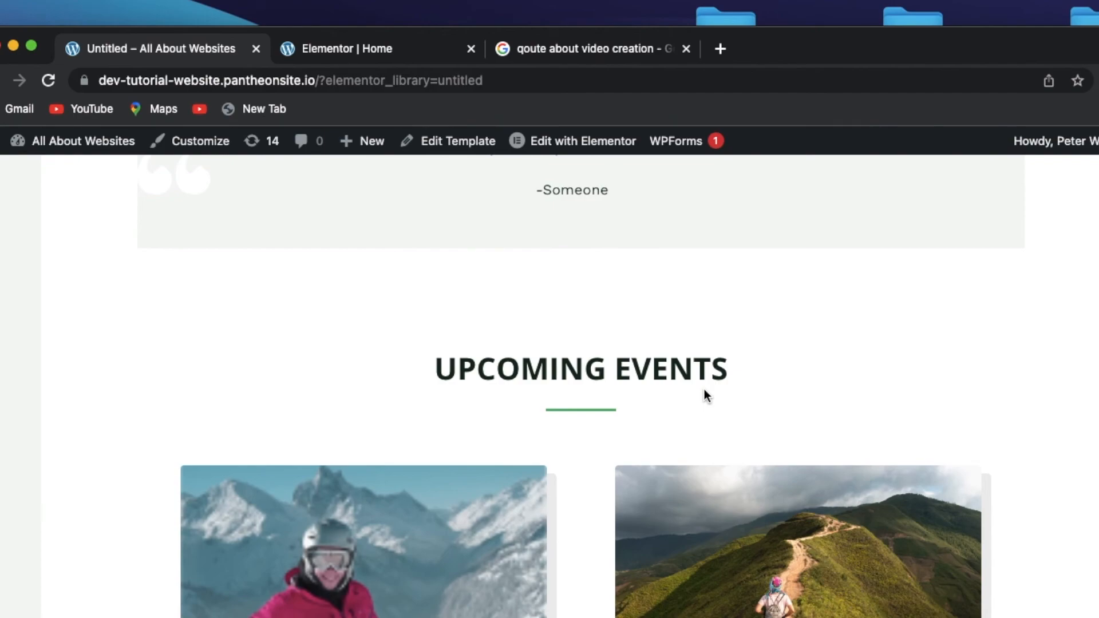
scroll(704, 389, down, 2)
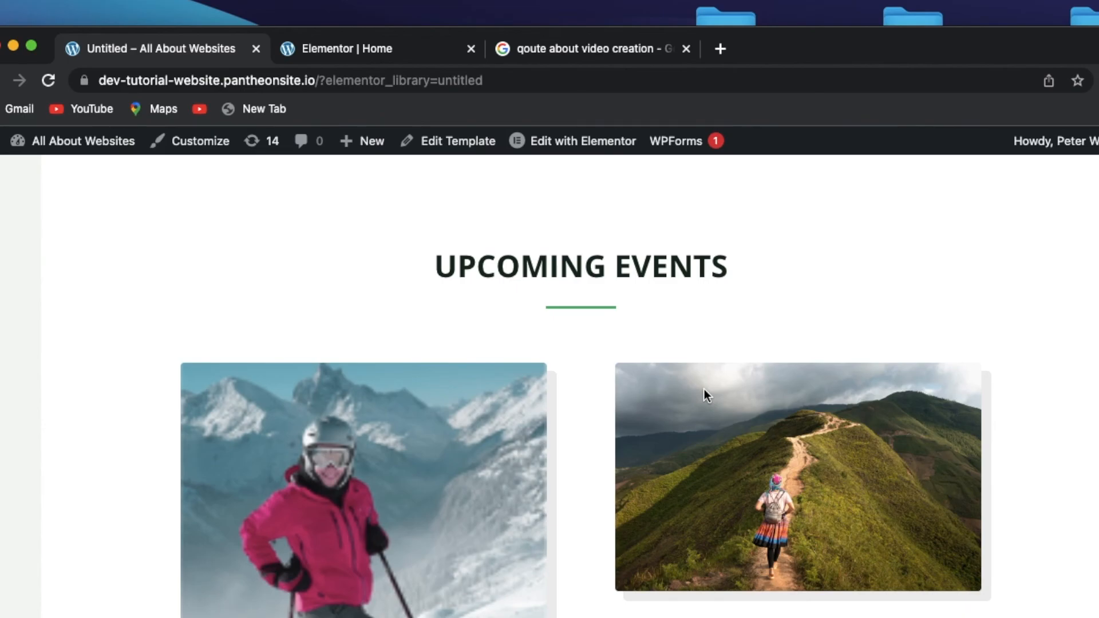
scroll(704, 389, down, 5)
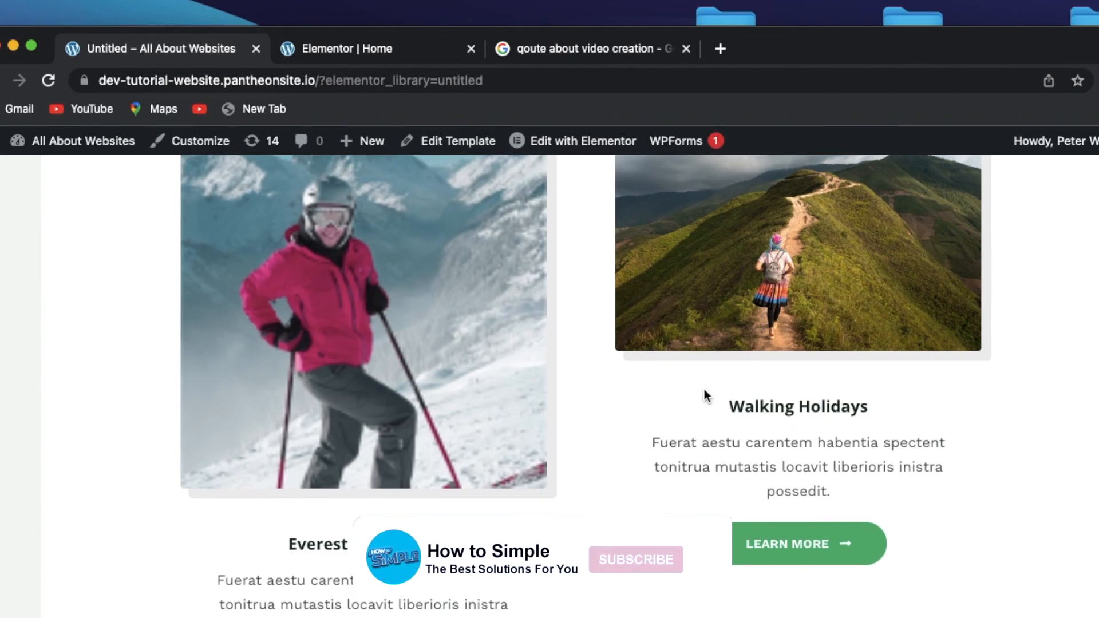
scroll(704, 389, down, 1)
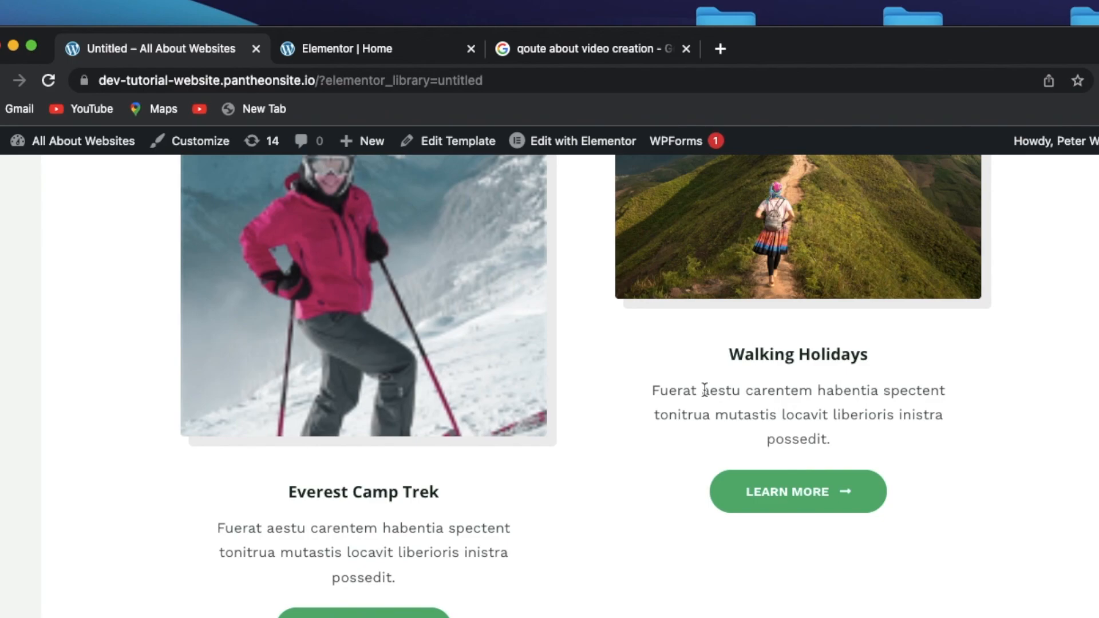
scroll(704, 390, down, 3)
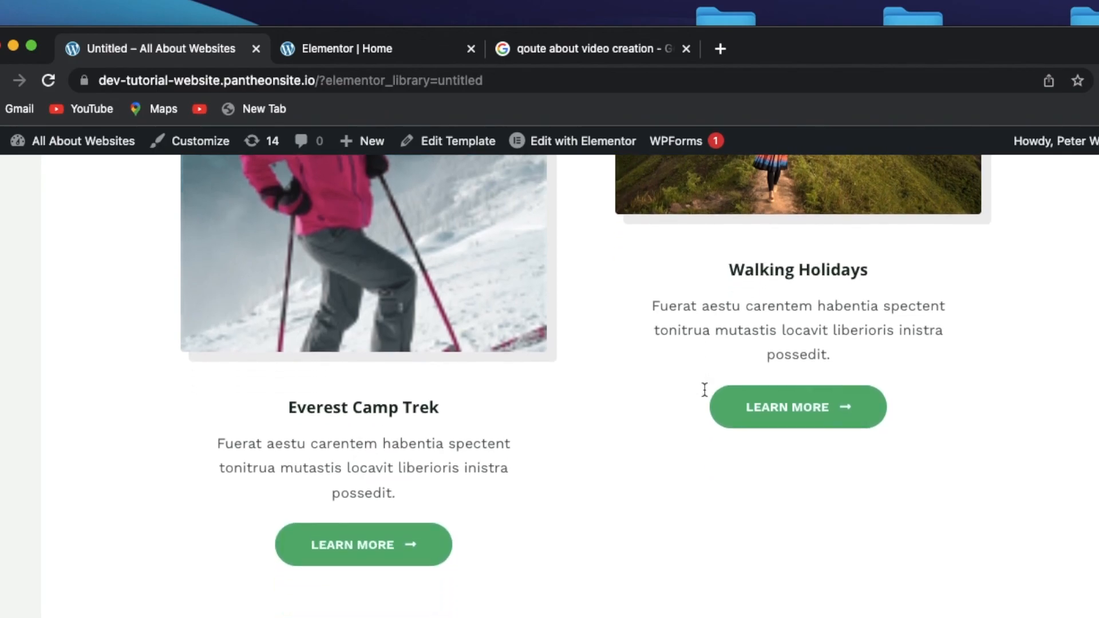